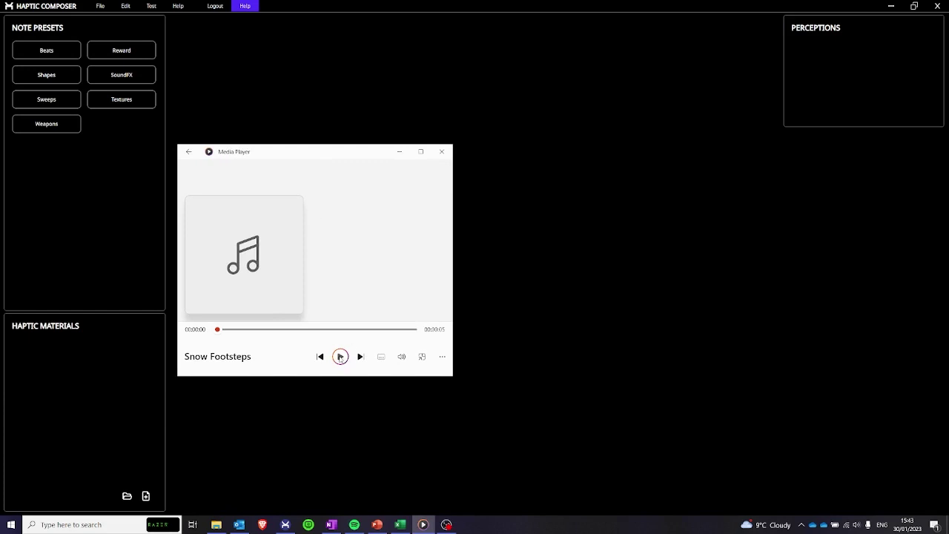
- Preview the Snow Footsteps and Dry Grass Steps recordings in Media Player, then close it
click(340, 357)
click(360, 357)
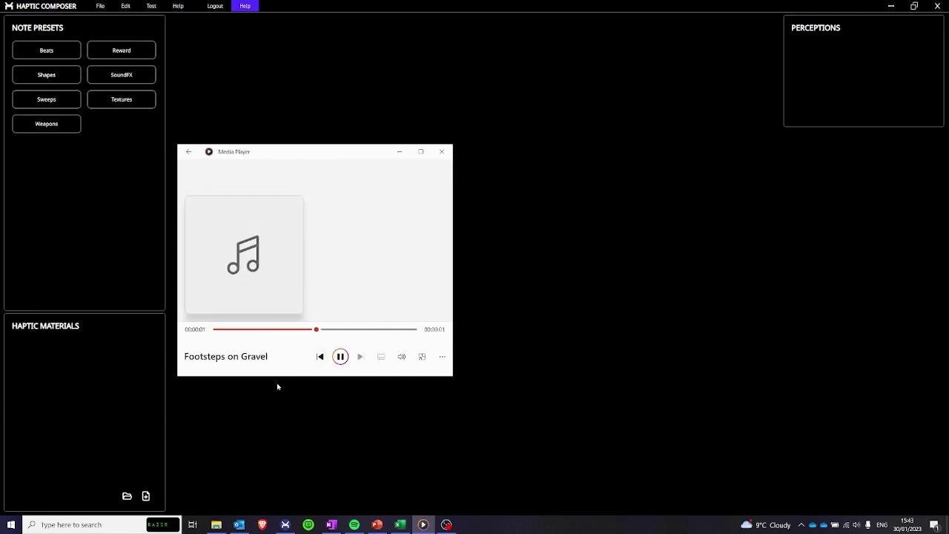
click(443, 152)
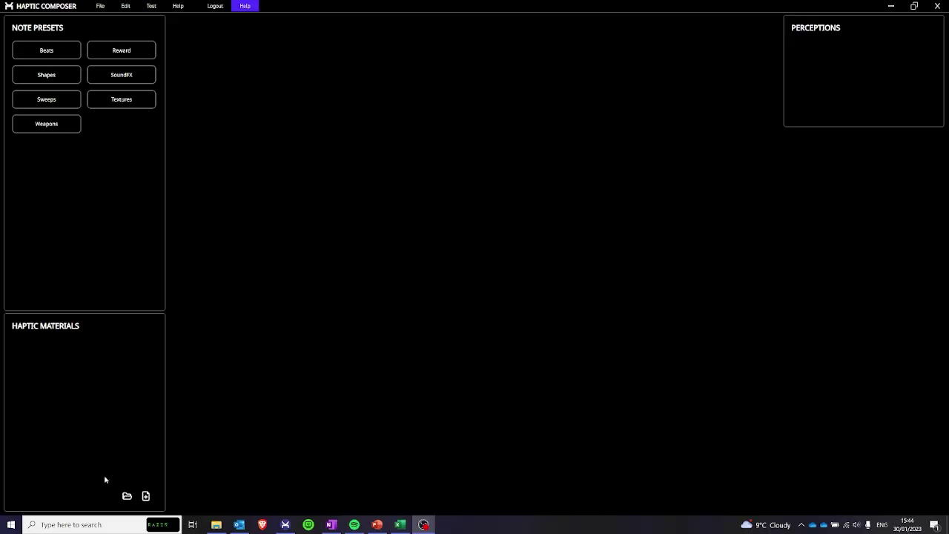
- Create a new haptic material named DryGrass
click(146, 496)
click(398, 220)
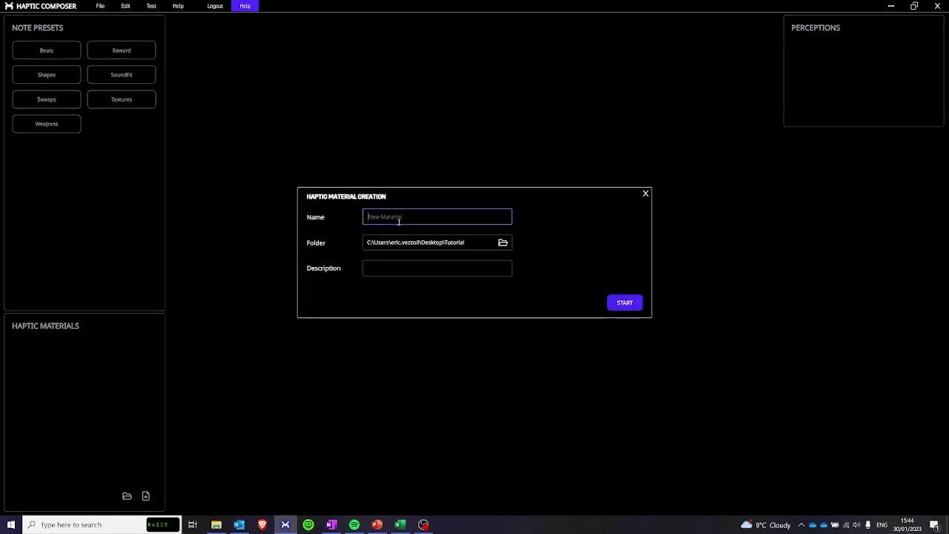
text(DryGrass)
click(629, 303)
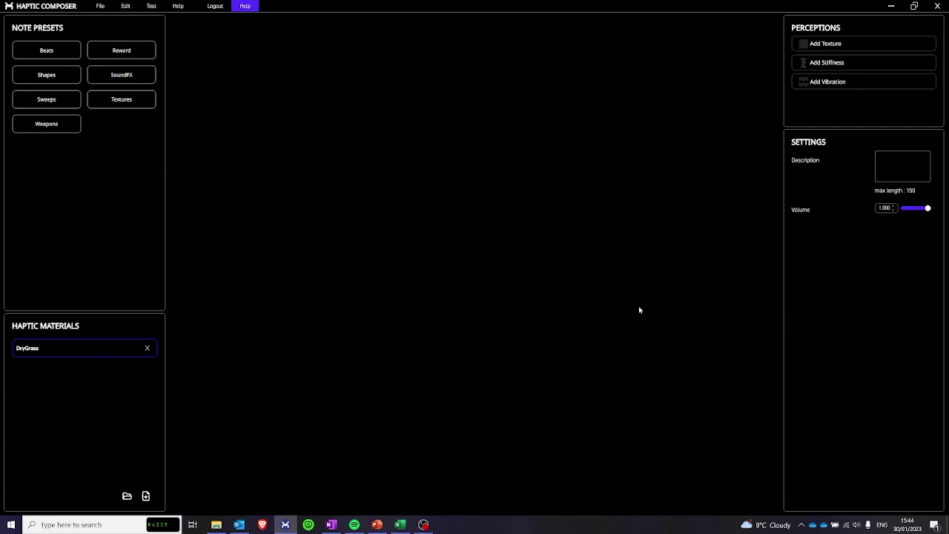
- Add a time-based vibration to DryGrass built from Footsteps on Dry Grass.wav
click(823, 83)
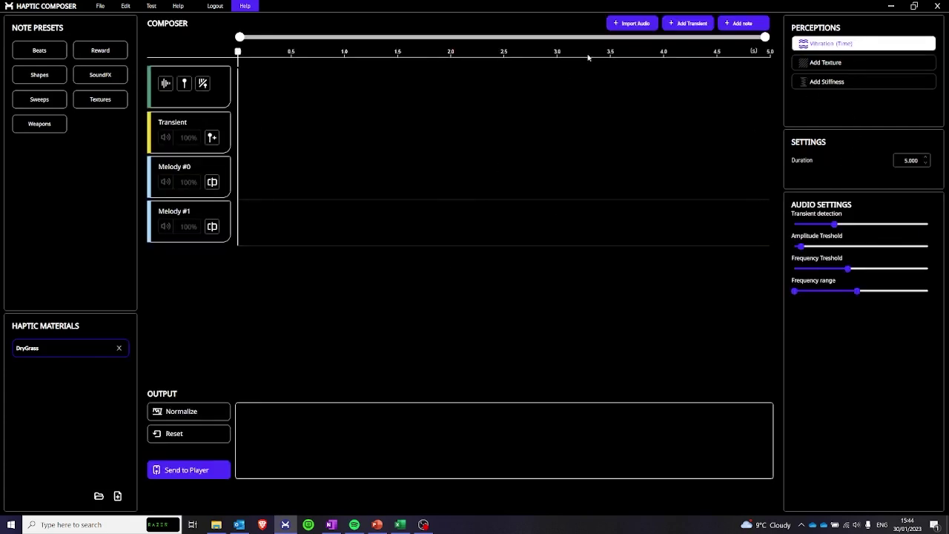
click(612, 27)
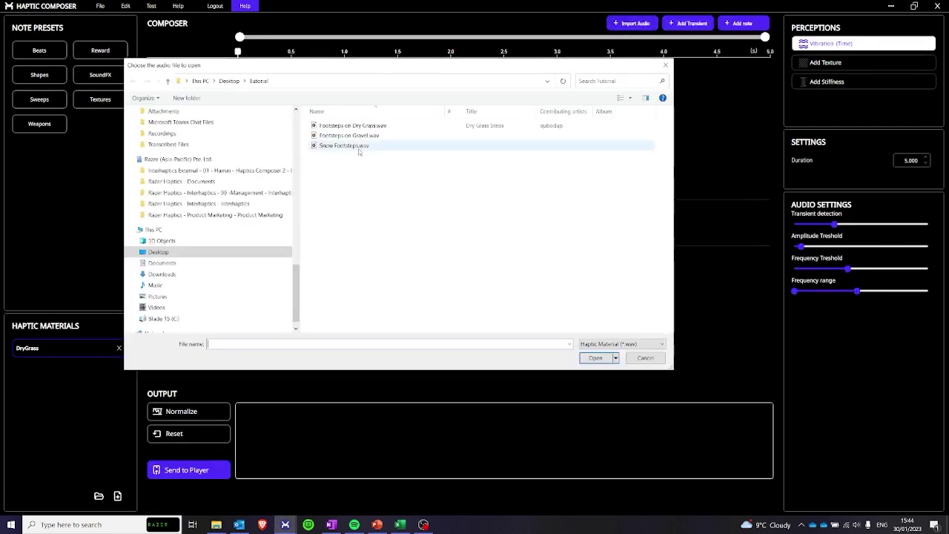
click(350, 125)
click(596, 359)
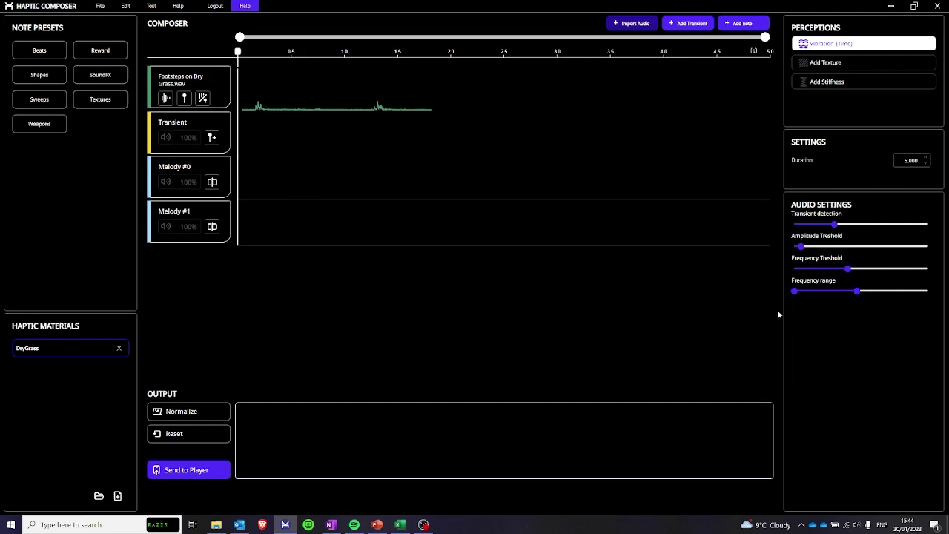
- Convert the dry grass audio track to both transients and melody, then open the Melody #2 clip
mouse_move(857, 292)
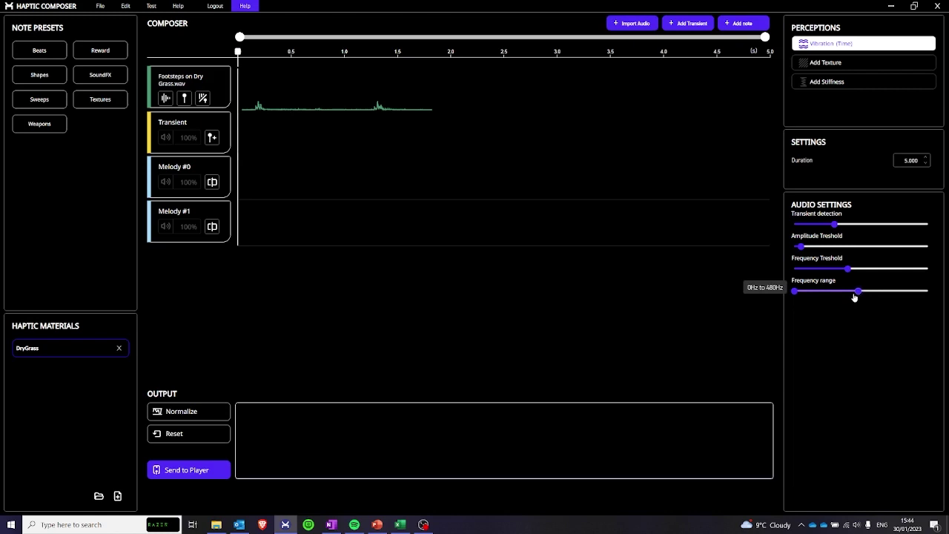
mouse_move(838, 239)
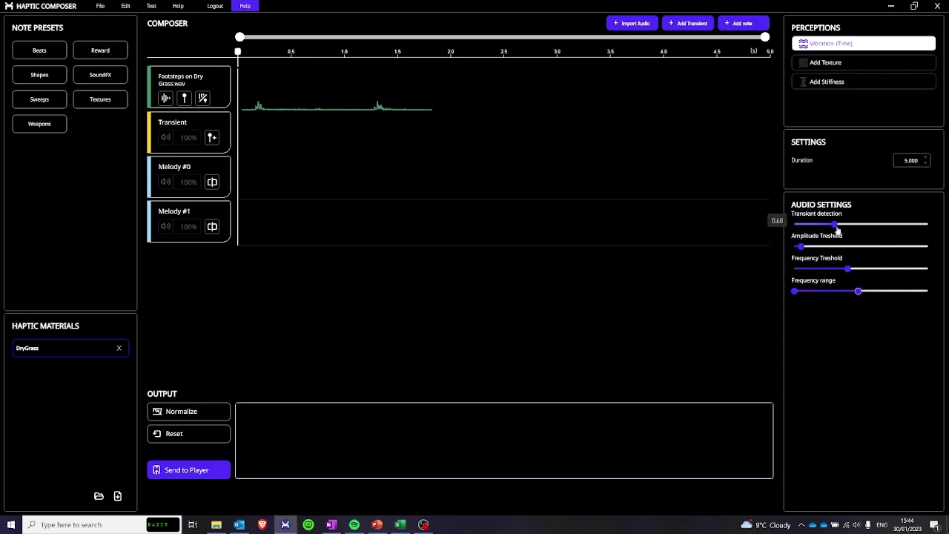
click(203, 98)
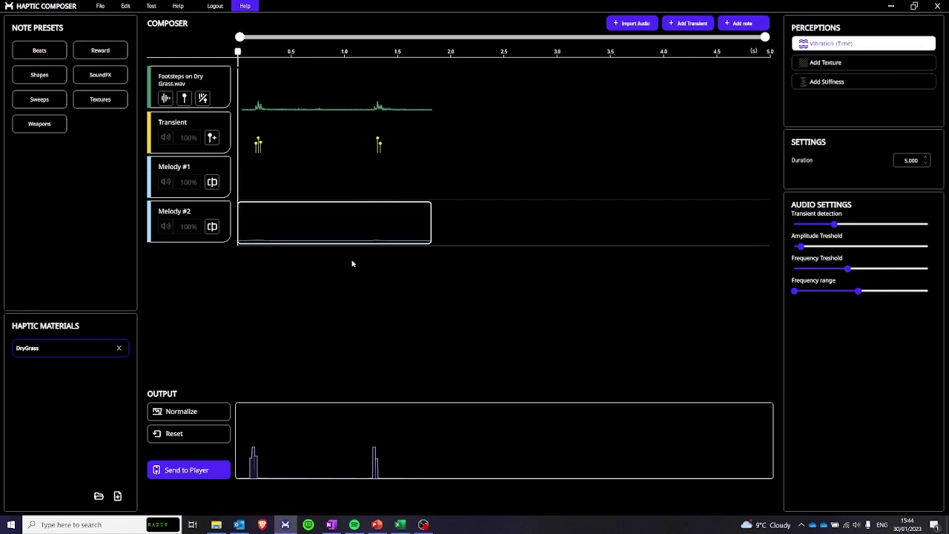
double_click(340, 228)
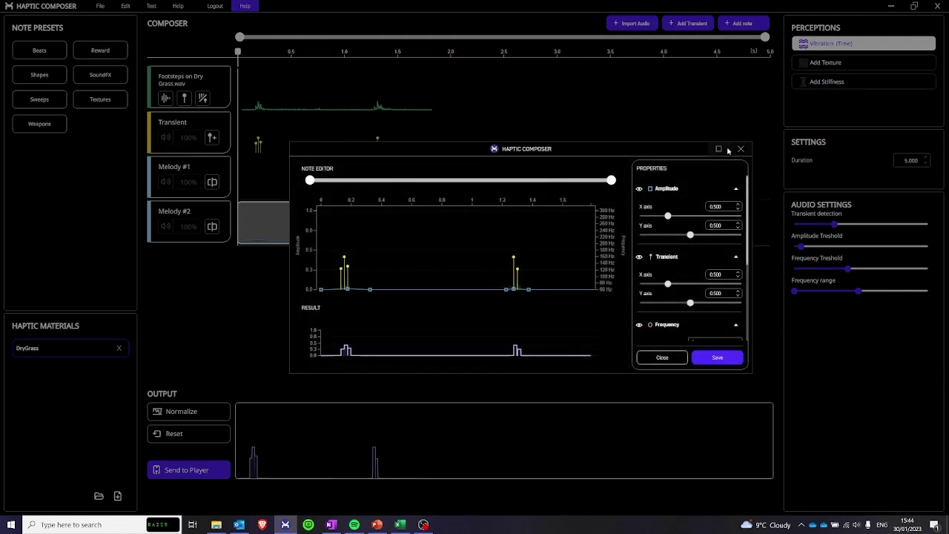
- Maximize the note editor, delete extra transients, and raise each footstep's remaining transient to about 0.85
click(718, 148)
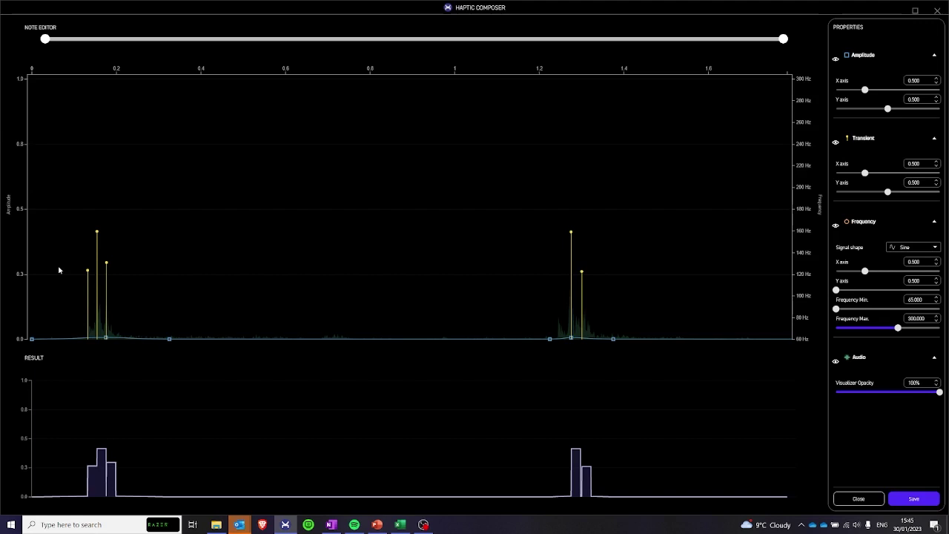
click(87, 272)
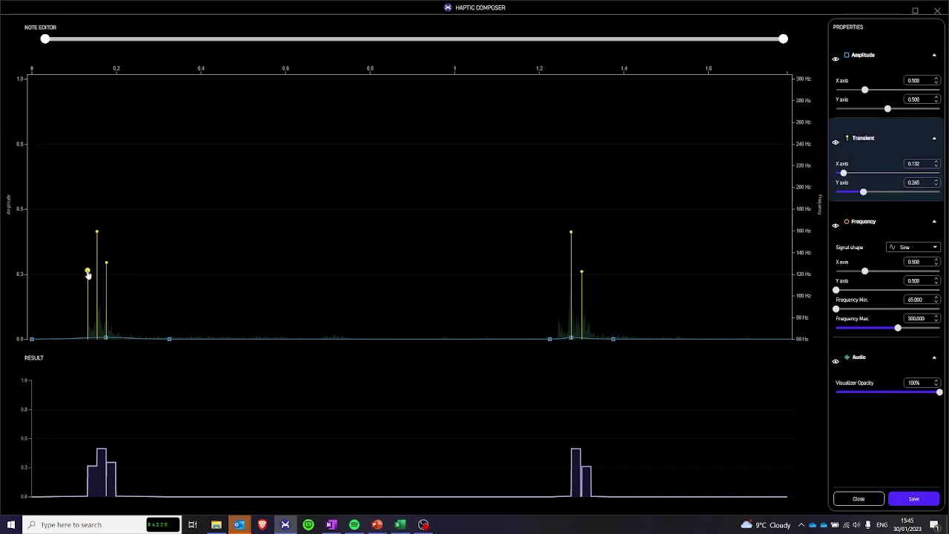
key(Delete)
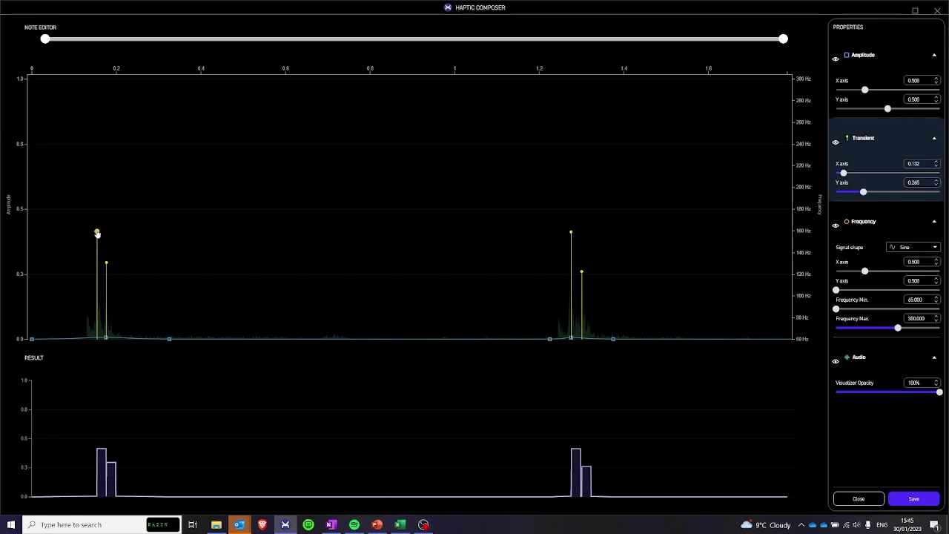
click(96, 232)
key(Delete)
drag(106, 262, 97, 112)
click(571, 232)
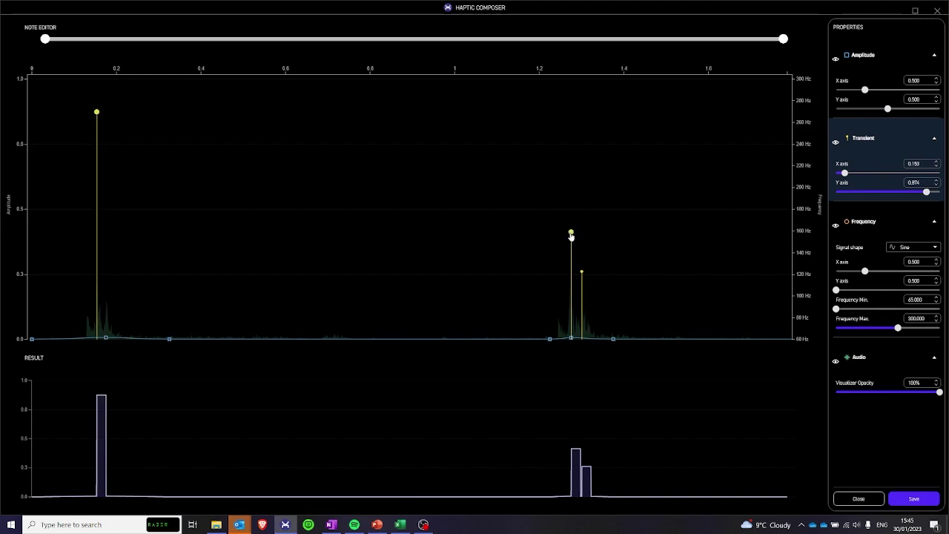
key(Delete)
drag(582, 272, 570, 123)
- Shape the first footstep's amplitude envelope into a triangular peak near 0.5 with small trailing bumps
click(106, 338)
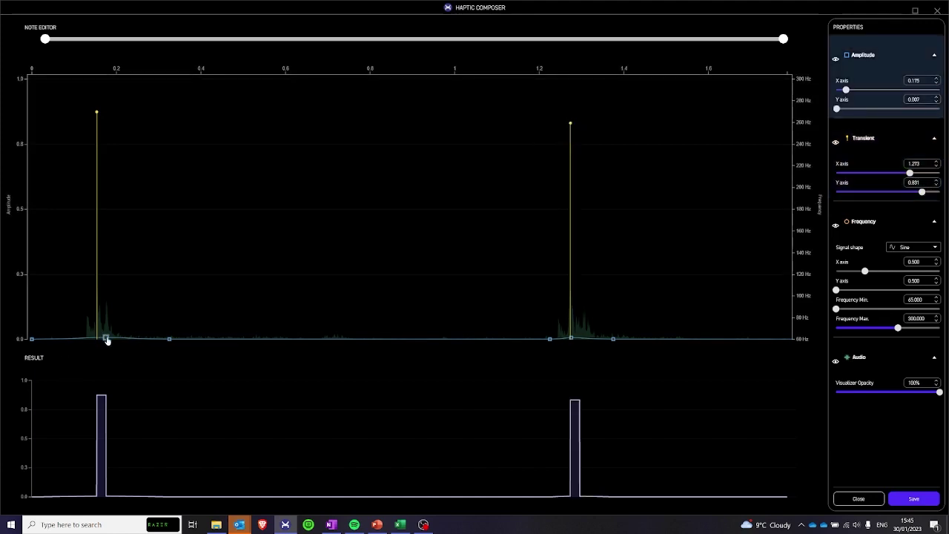
click(87, 339)
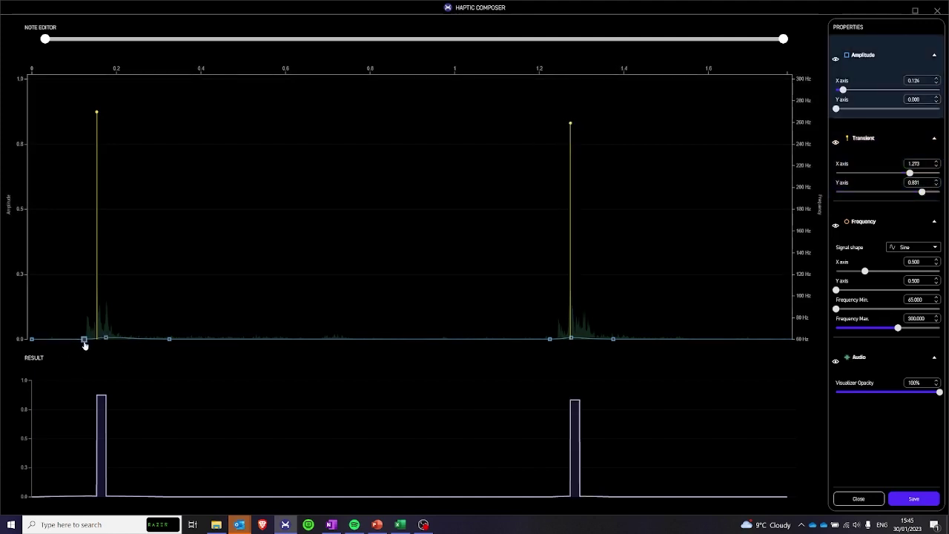
drag(106, 339, 97, 203)
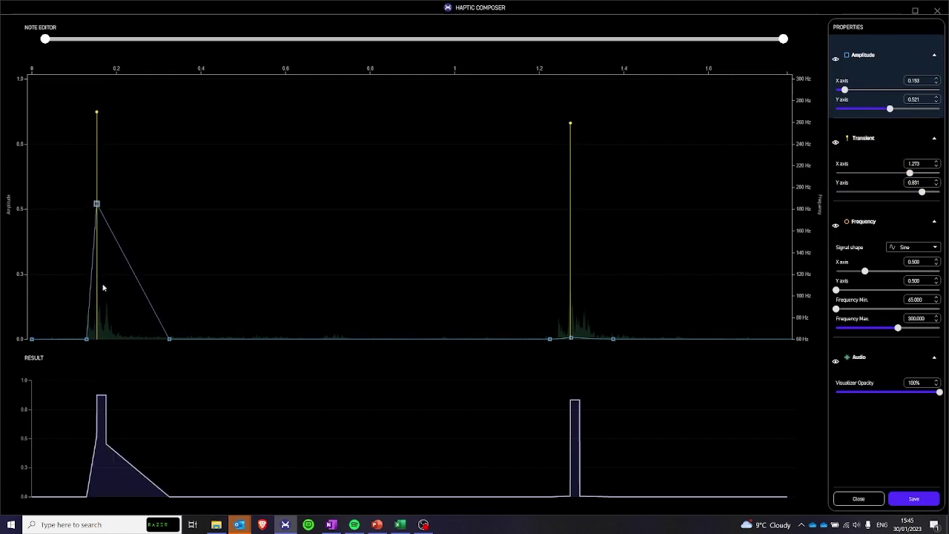
click(108, 331)
drag(117, 326, 118, 318)
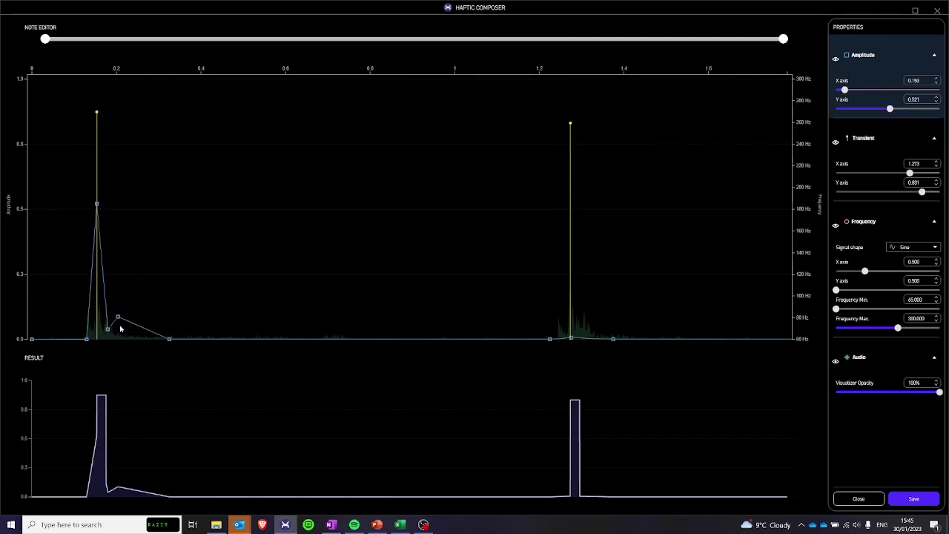
click(123, 338)
click(137, 324)
drag(118, 317, 117, 285)
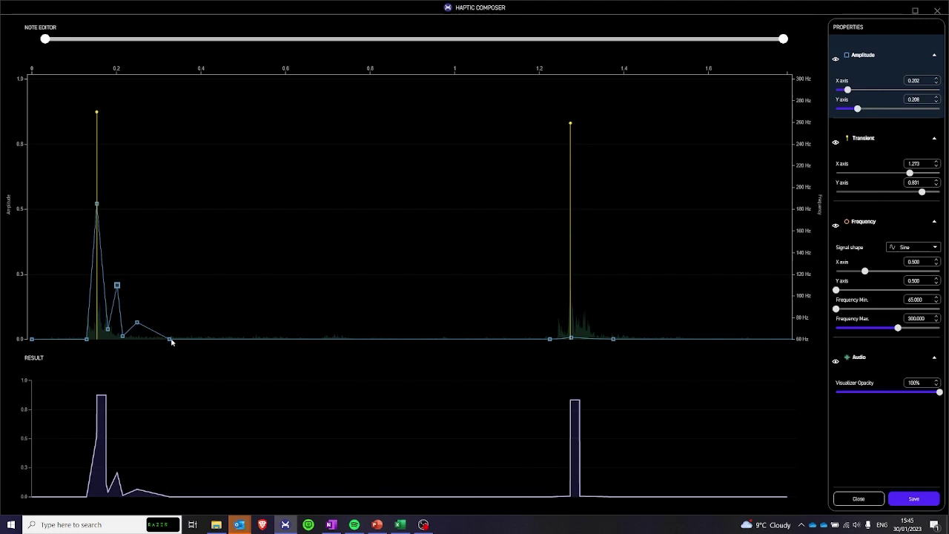
drag(169, 338, 145, 340)
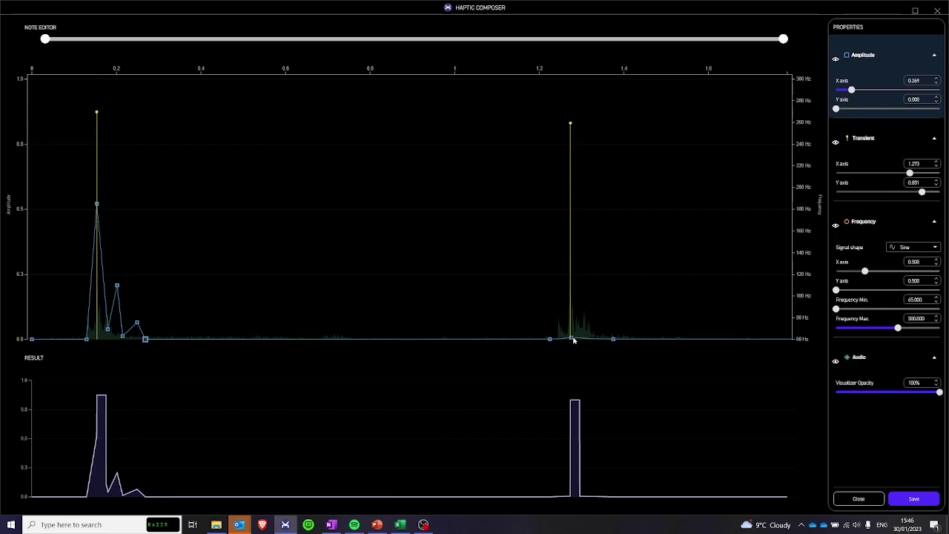
- Give the second footstep a matching triangular amplitude peak followed by small decaying bumps
drag(571, 339, 571, 218)
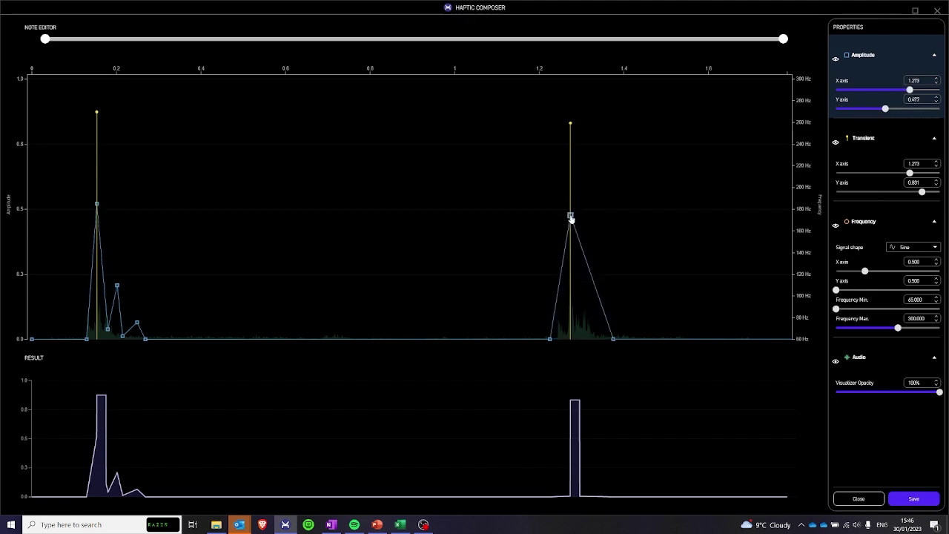
drag(551, 339, 560, 342)
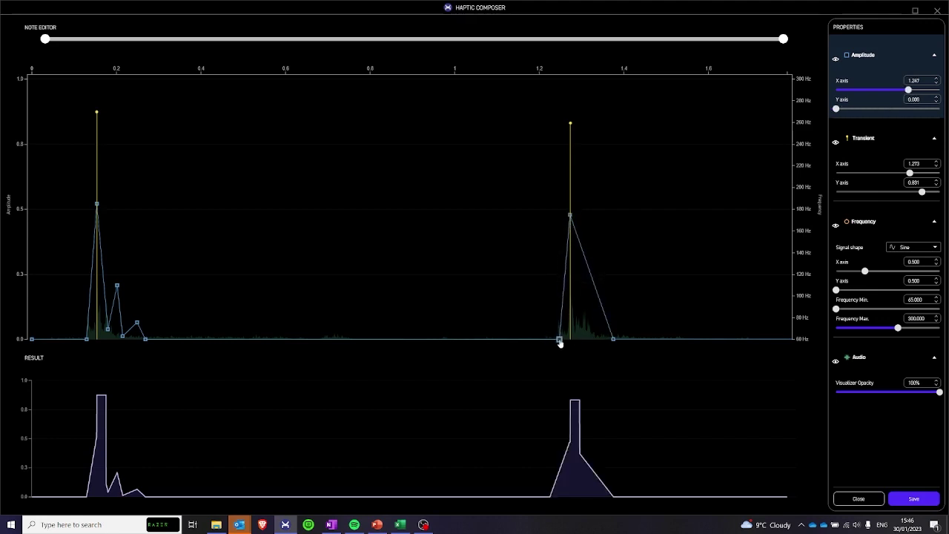
click(579, 328)
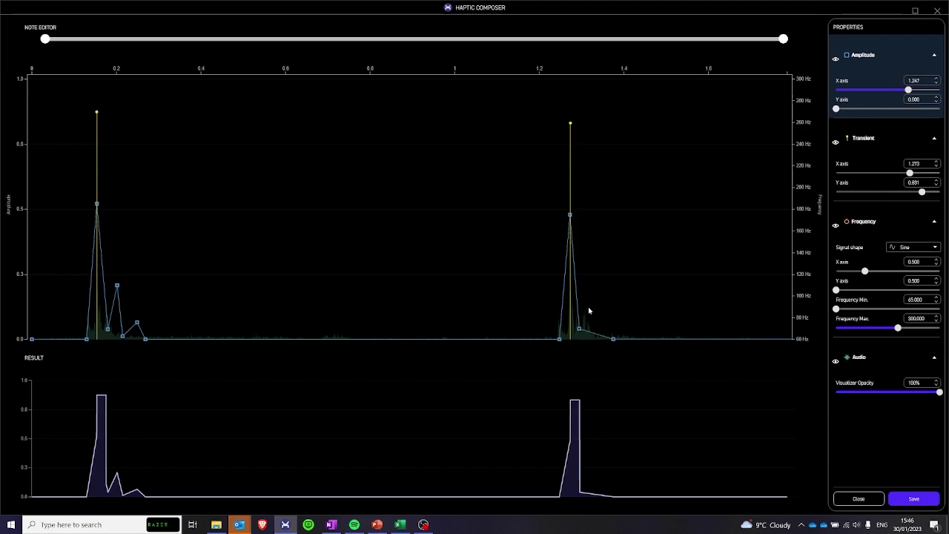
click(590, 311)
click(599, 335)
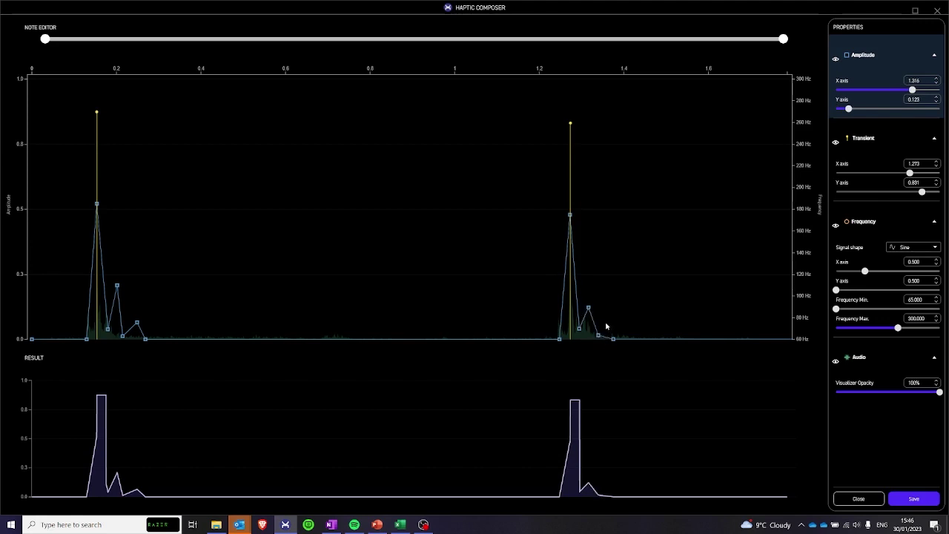
- Add a final tail bump to the second footstep and raise Frequency Max to 458 Hz
click(606, 327)
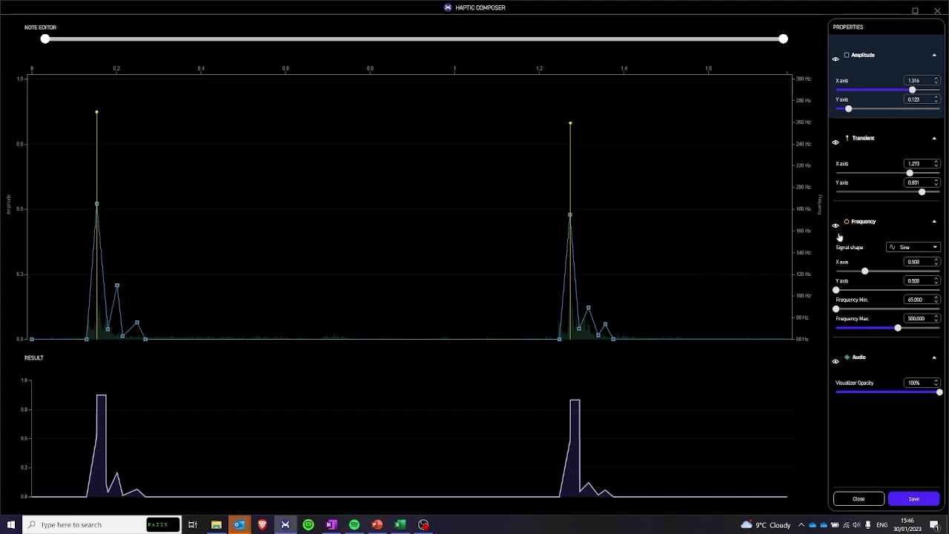
mouse_move(836, 313)
drag(898, 328, 945, 337)
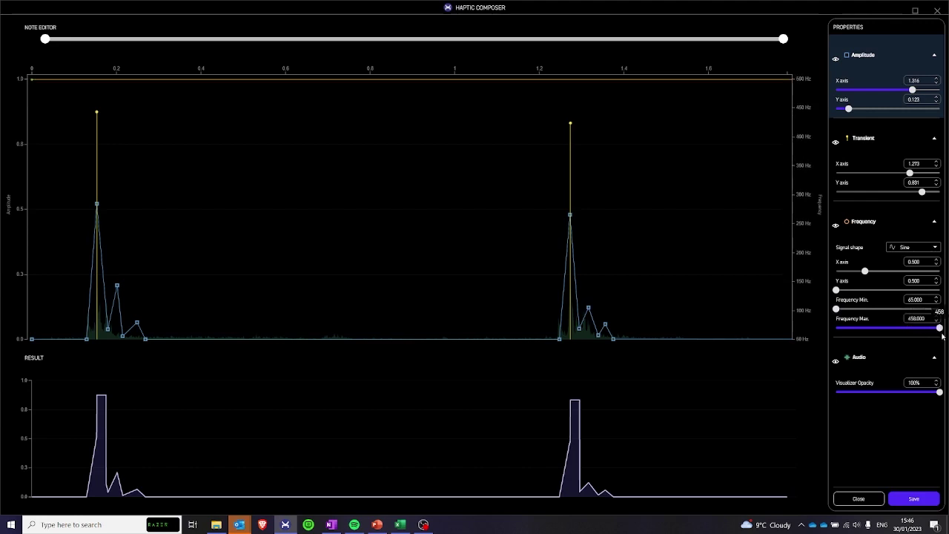
- Flatten the frequency curve at about 80 Hz from the clip's start to its end
click(32, 81)
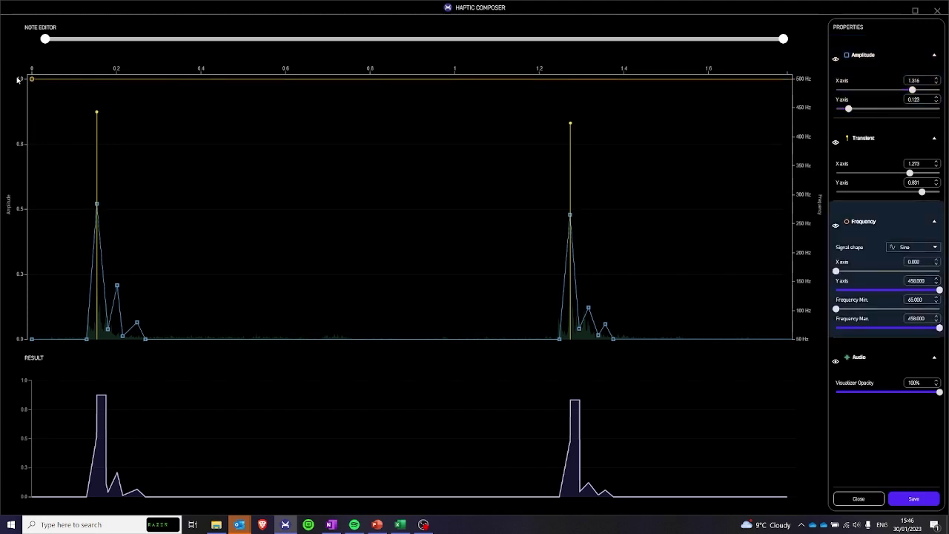
drag(18, 80, 16, 323)
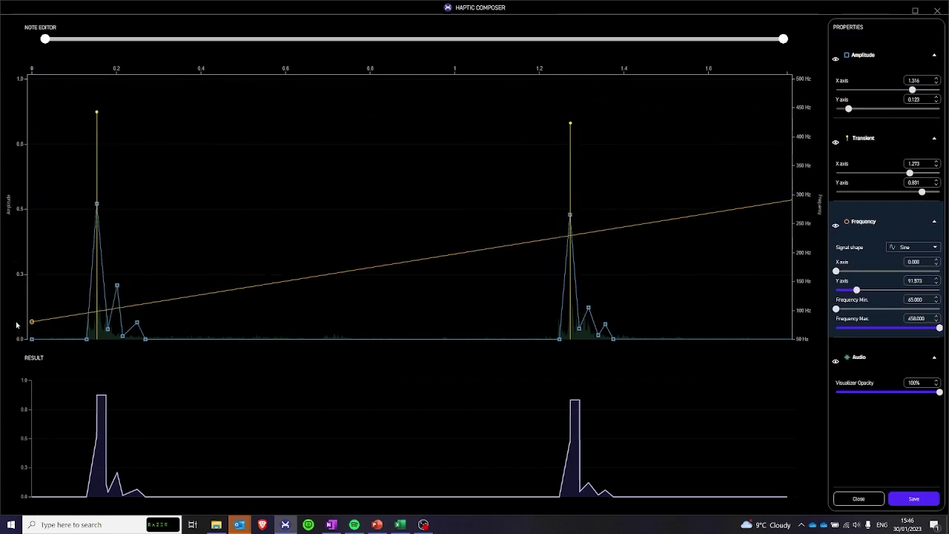
click(756, 323)
drag(757, 325, 786, 330)
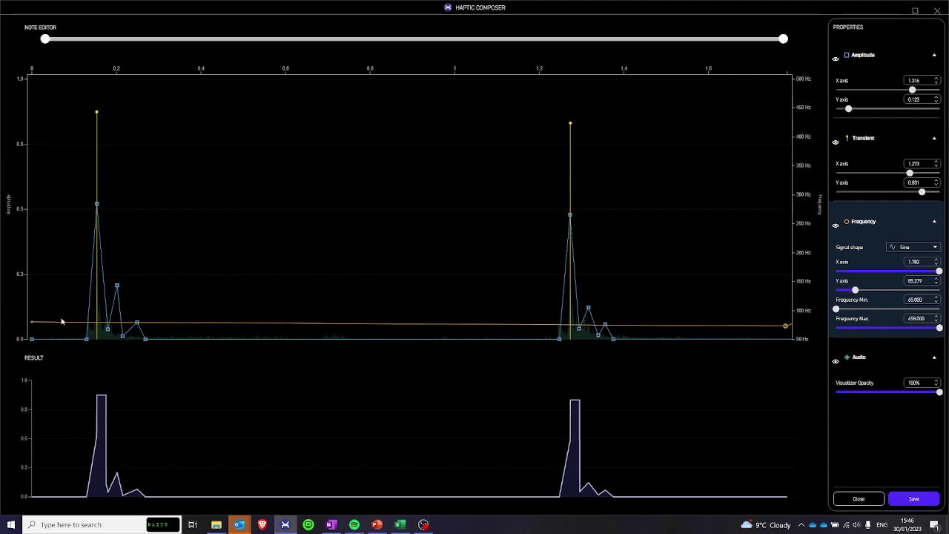
drag(788, 330, 787, 331)
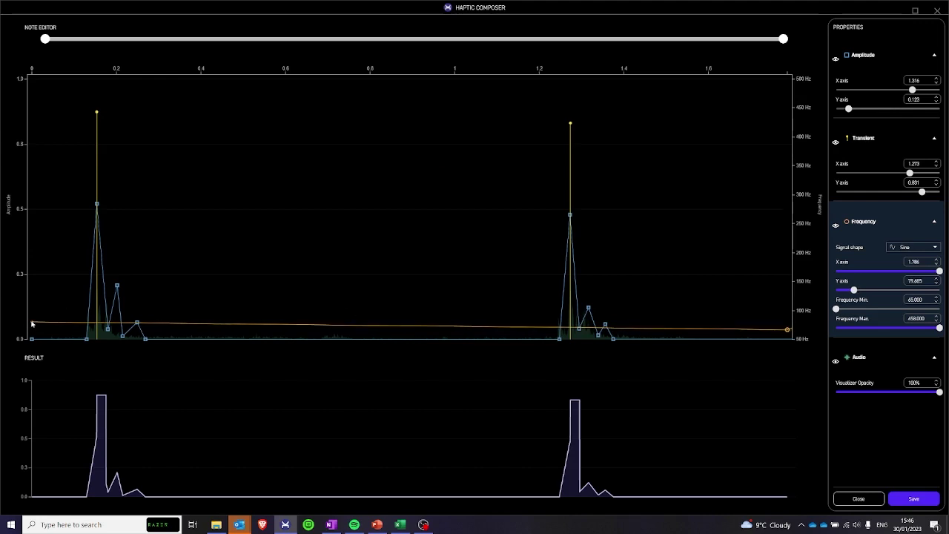
drag(31, 323, 32, 328)
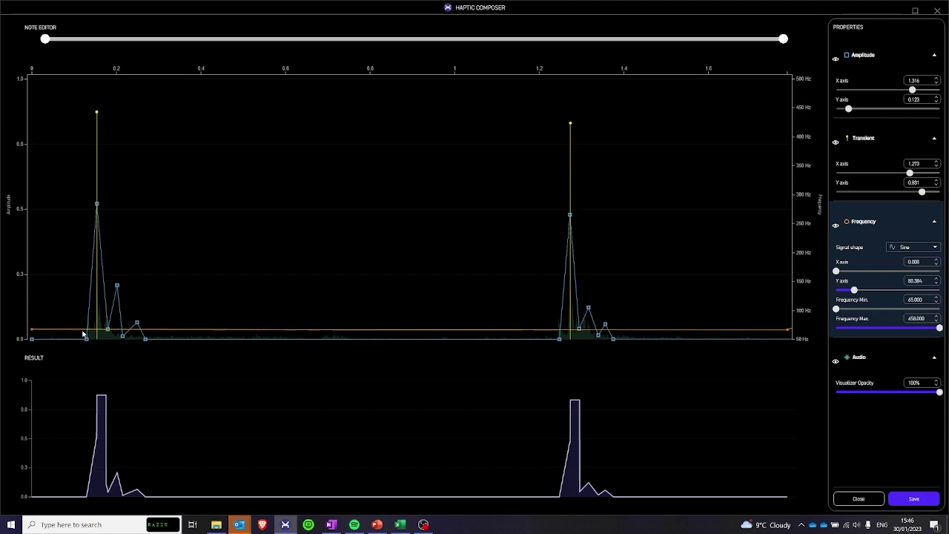
- Make the frequency curve peak at the first footstep and drop low just after it
drag(31, 329, 29, 213)
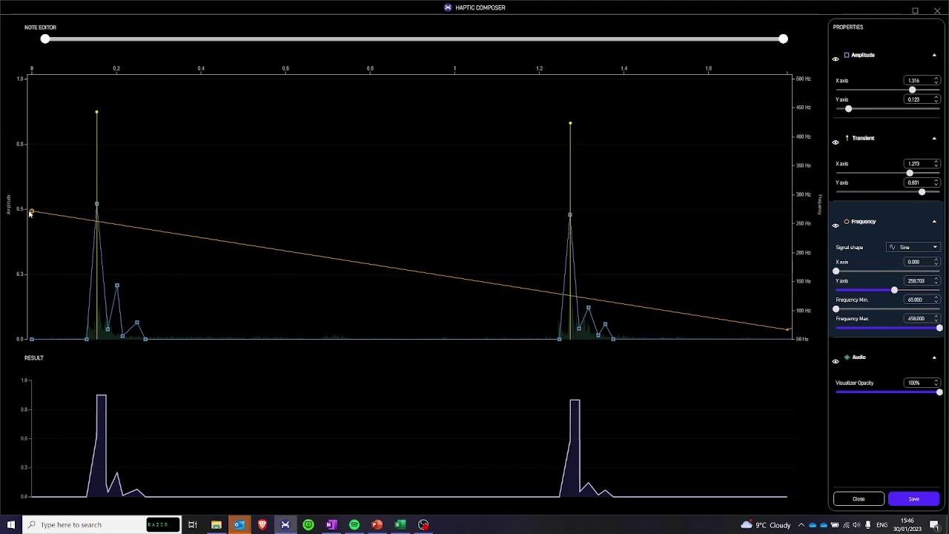
double_click(99, 215)
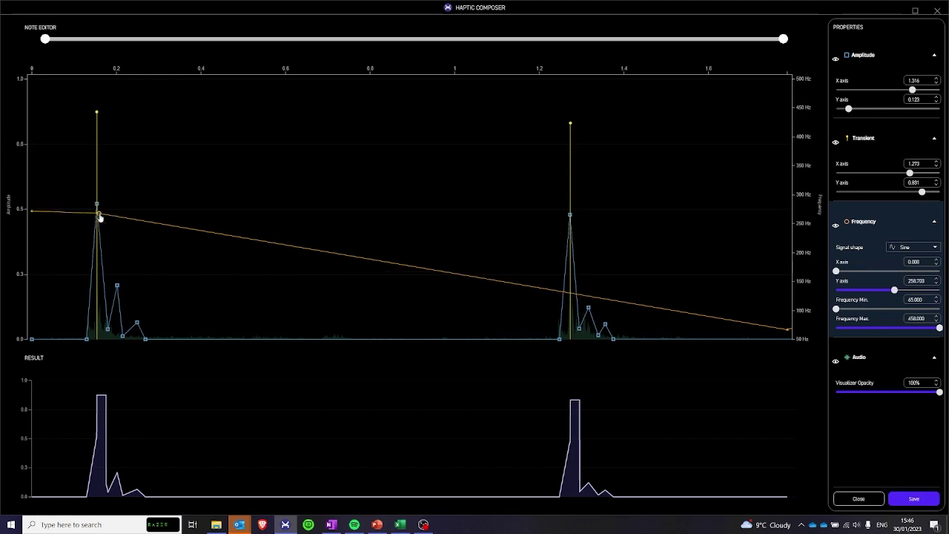
double_click(138, 337)
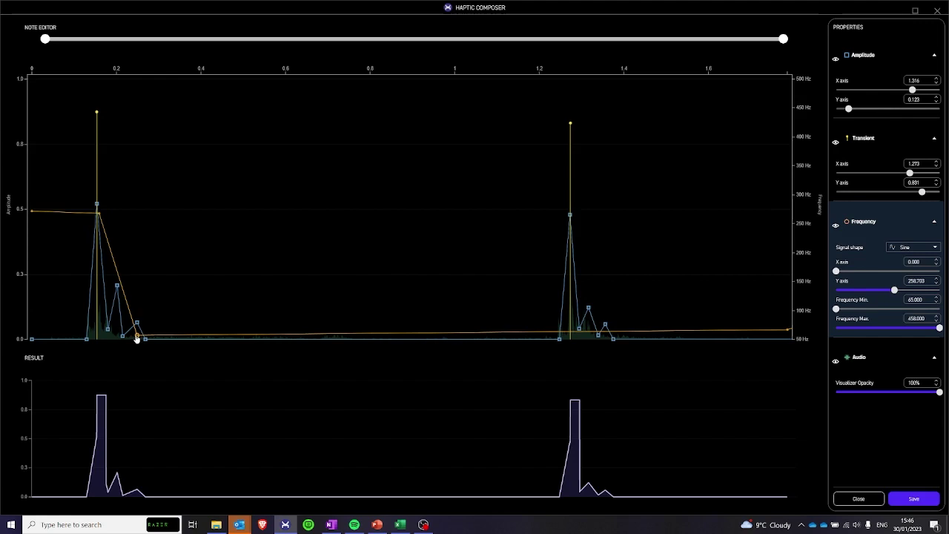
drag(137, 338, 139, 338)
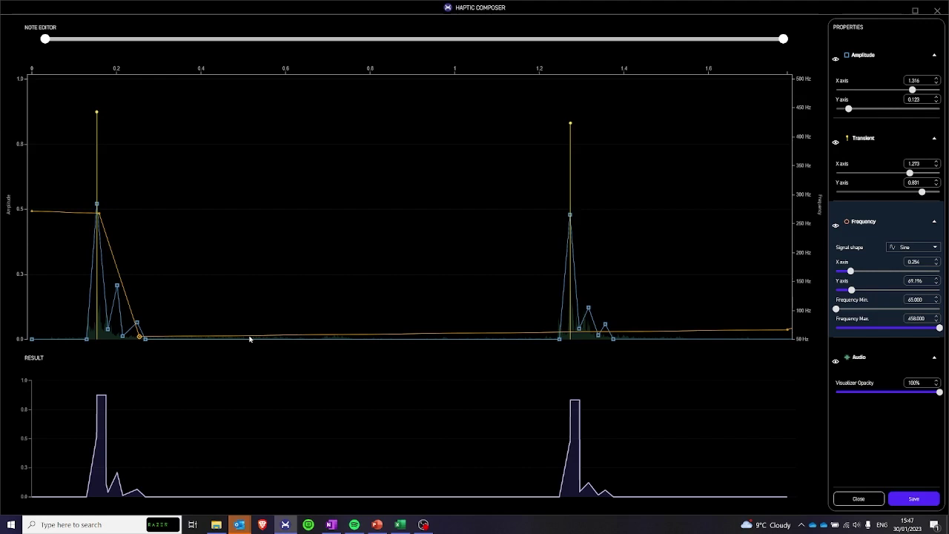
- Peak the frequency at the second footstep, drop it low afterward, and save the melody edits
click(551, 335)
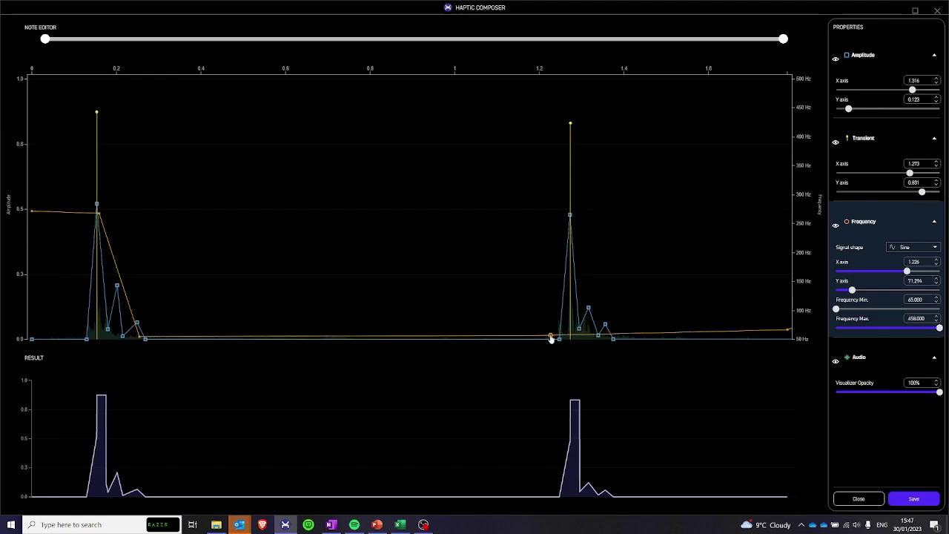
drag(564, 216, 568, 216)
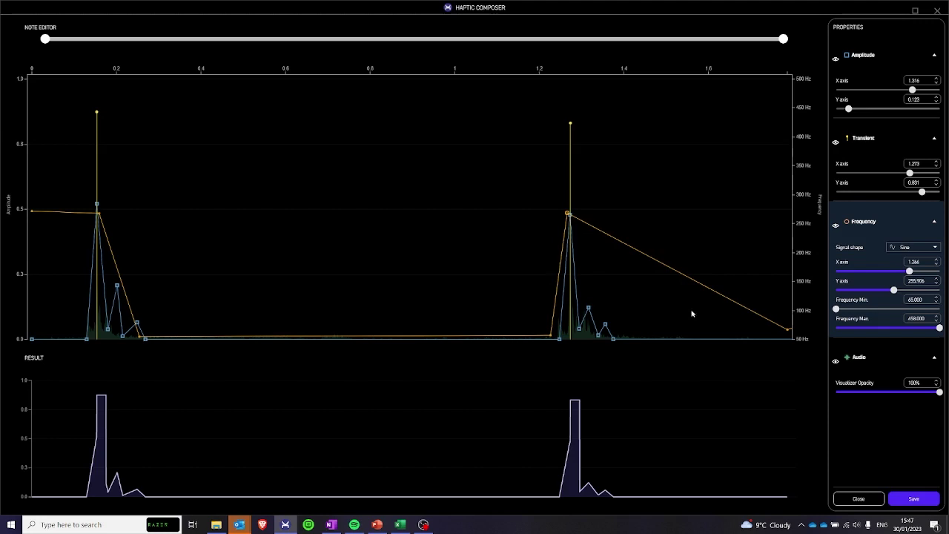
click(619, 338)
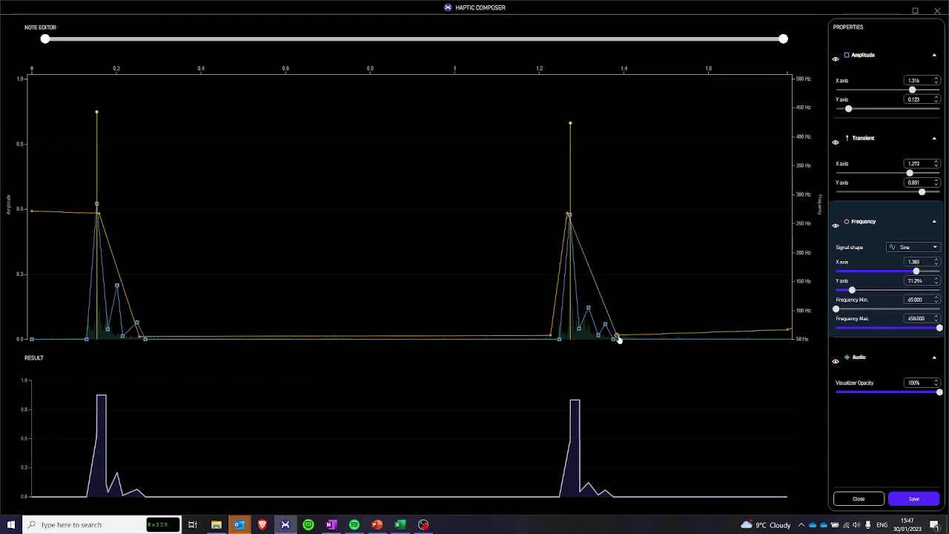
click(913, 498)
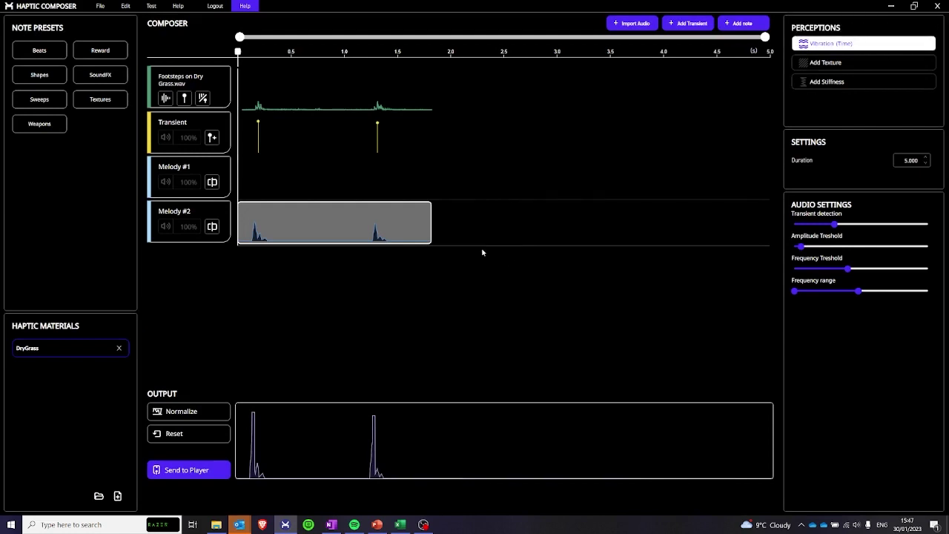
- Send DryGrass to the Interhaptics Player, dismiss the success message, and start a new material
click(208, 470)
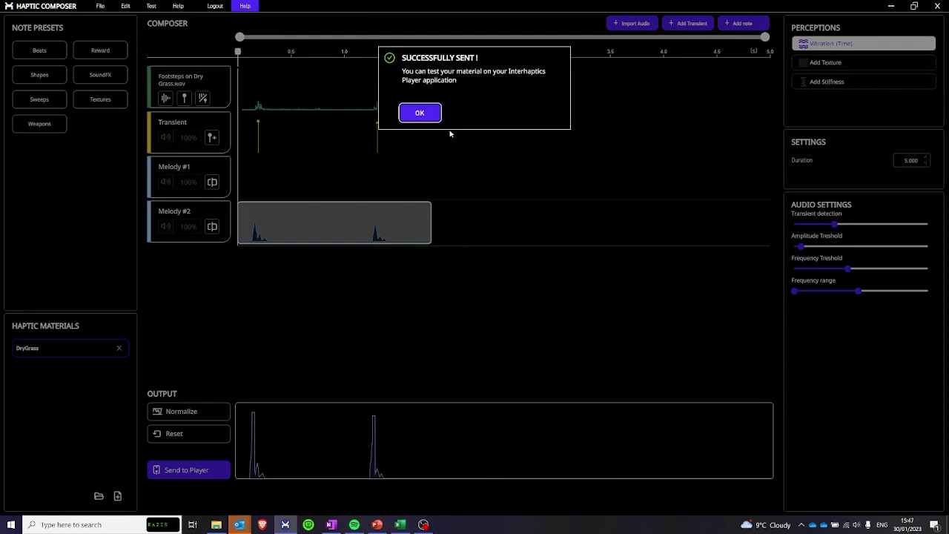
click(421, 116)
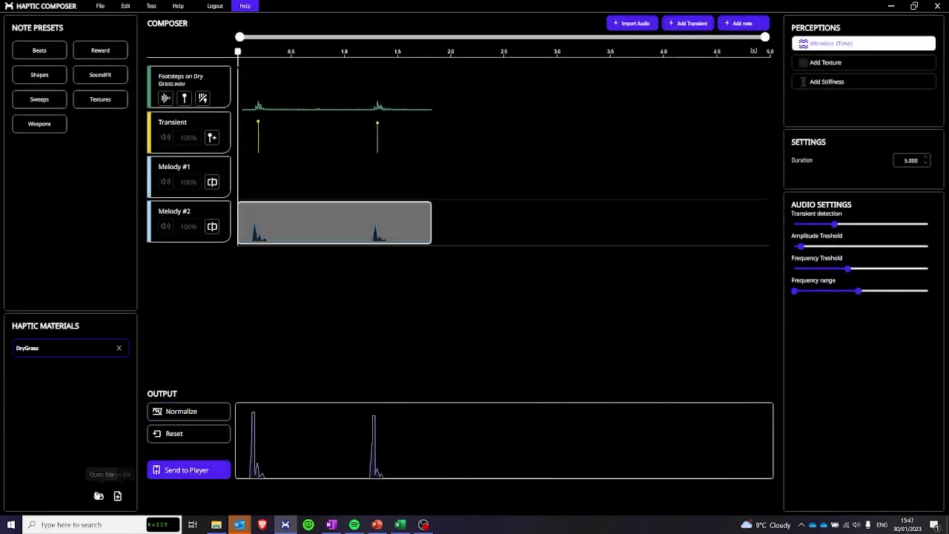
click(117, 495)
- Name the new haptic material Snow and create it
click(406, 216)
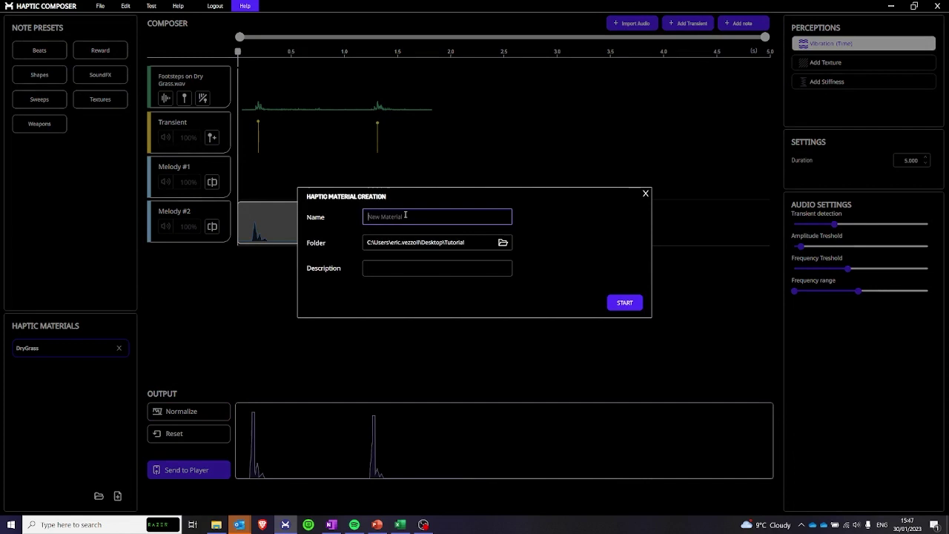
text(snow)
click(623, 303)
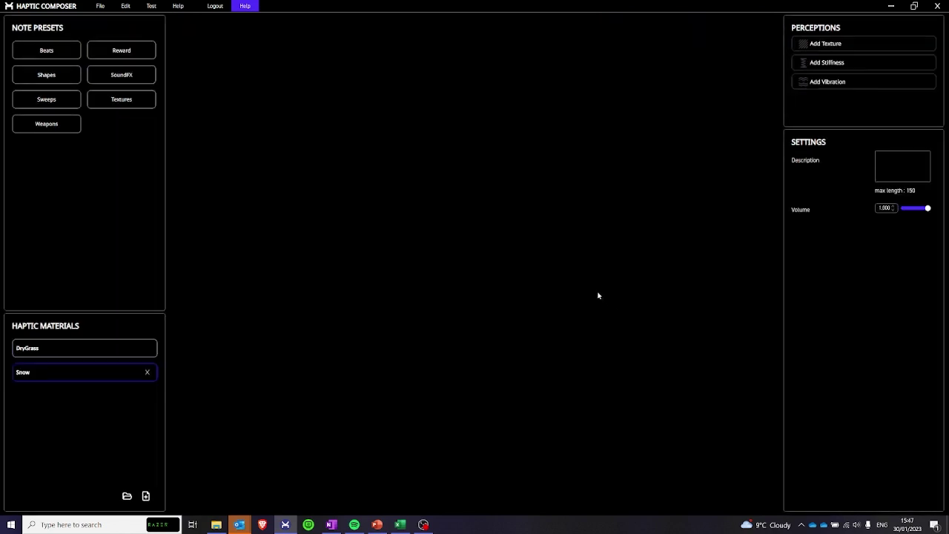
- Add a time-based vibration to Snow using the imported Snow Footsteps.wav audio
click(824, 84)
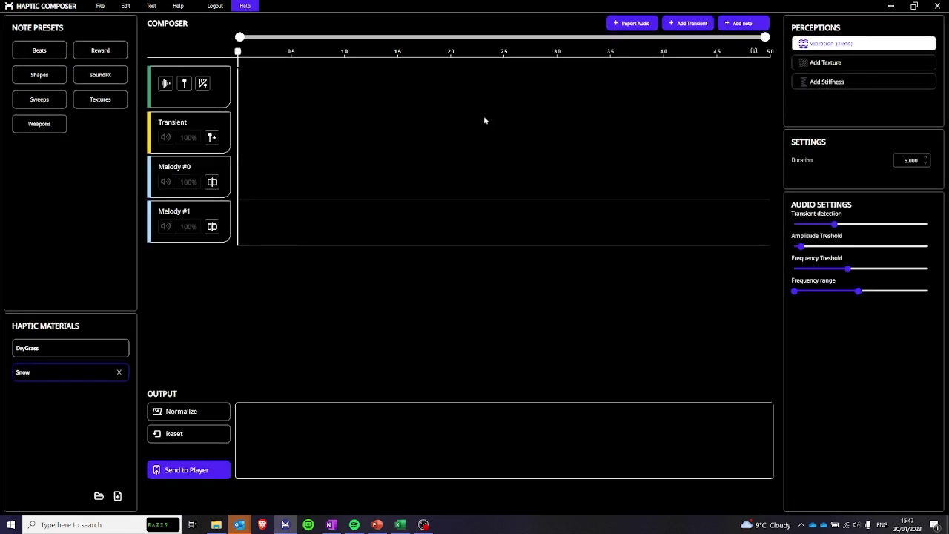
click(633, 23)
click(361, 146)
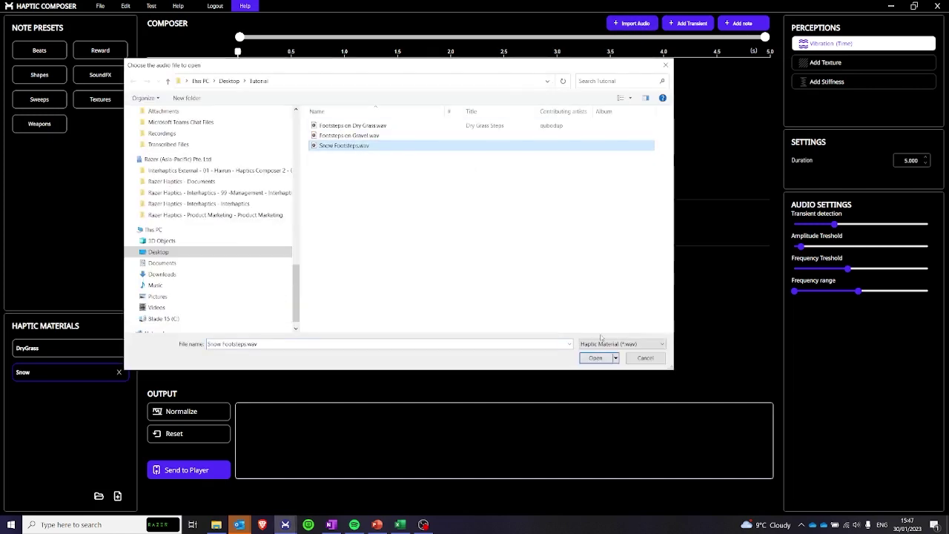
click(602, 357)
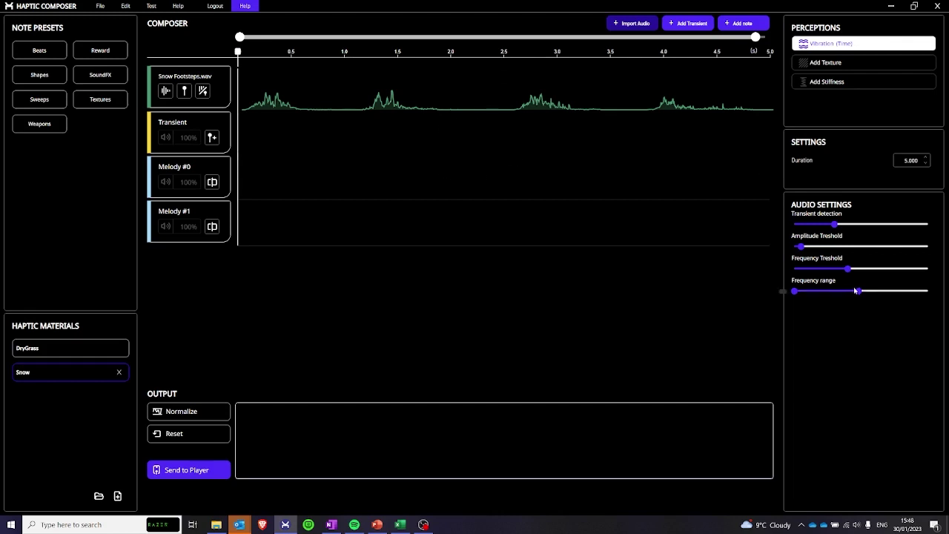
- Cap the Snow audio frequency range at 203 Hz, auto-generate transients and melody, and open Melody #2
drag(858, 292, 820, 294)
mouse_move(822, 293)
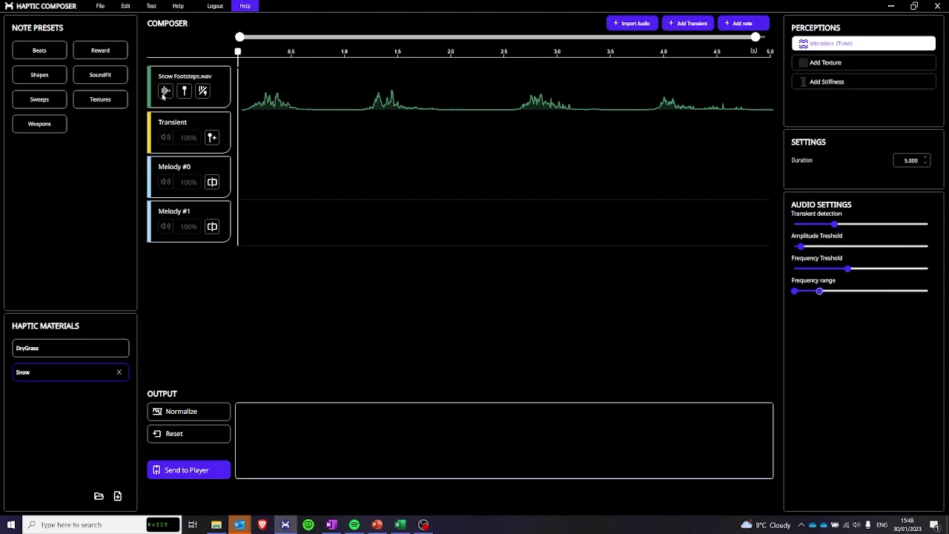
click(202, 90)
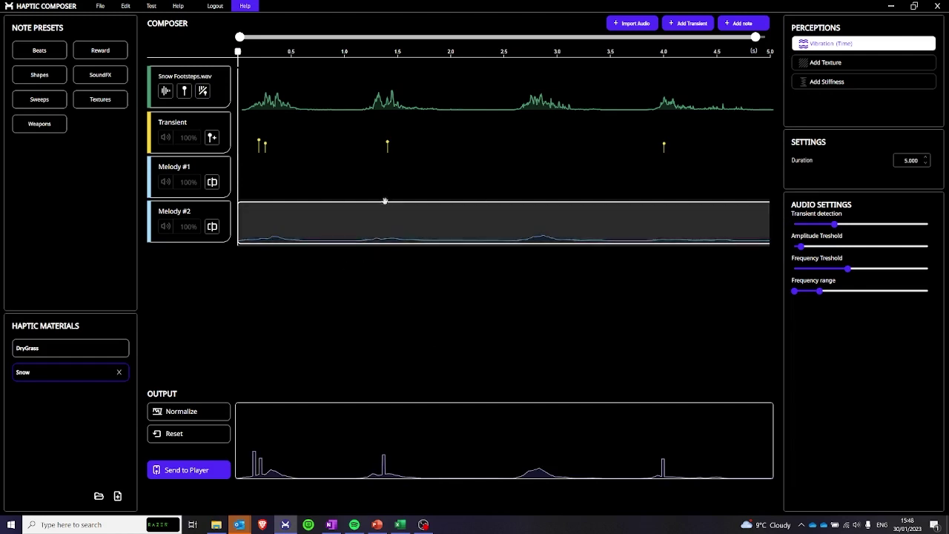
click(419, 228)
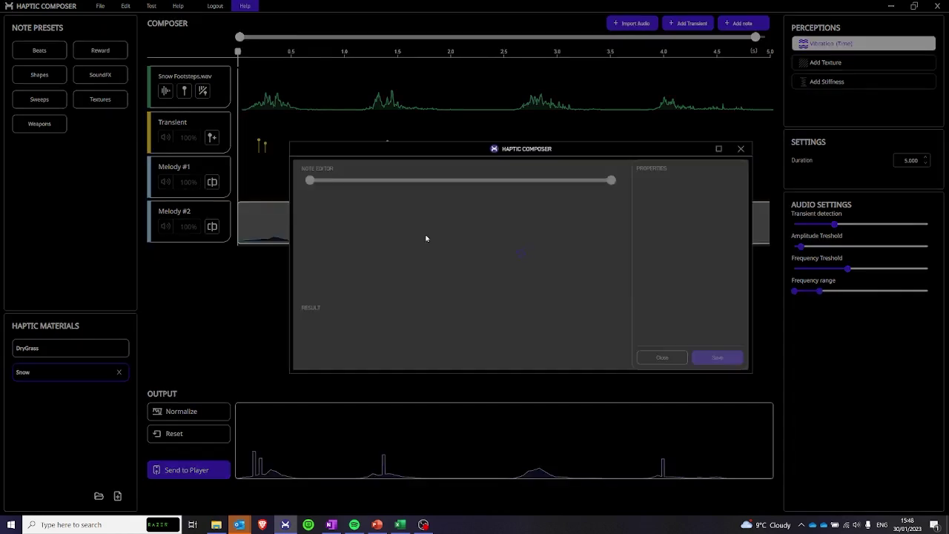
- Maximize the Note Editor, hide the frequency curve and transients, and delete the first transient marker
click(718, 148)
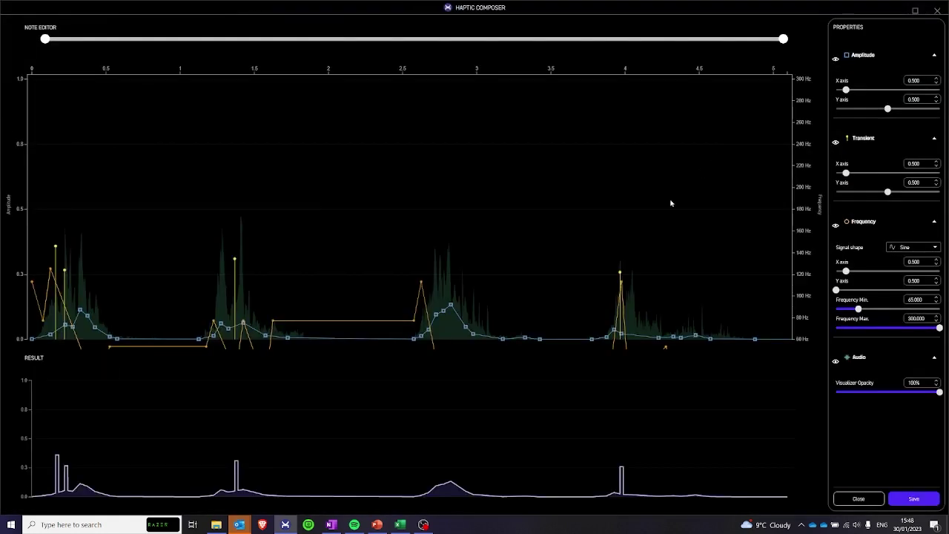
click(837, 226)
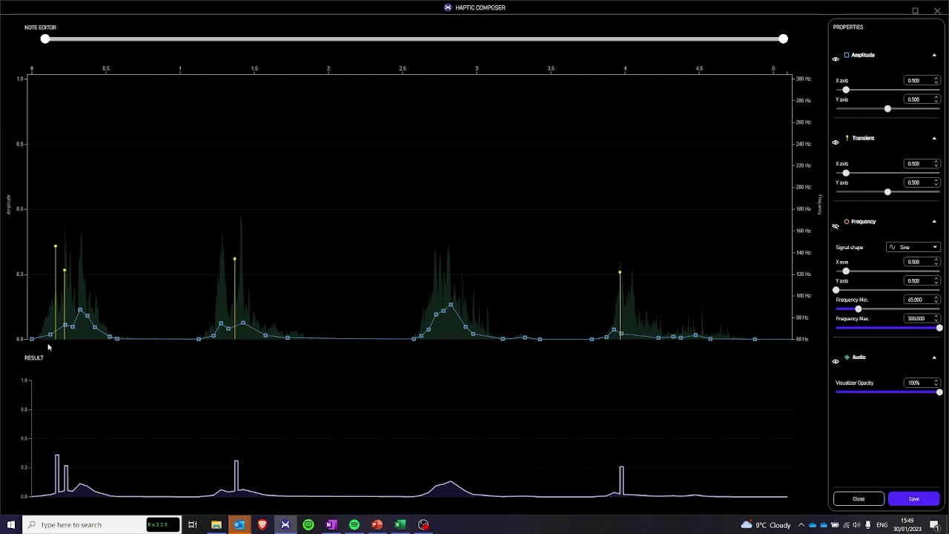
click(55, 247)
key(Delete)
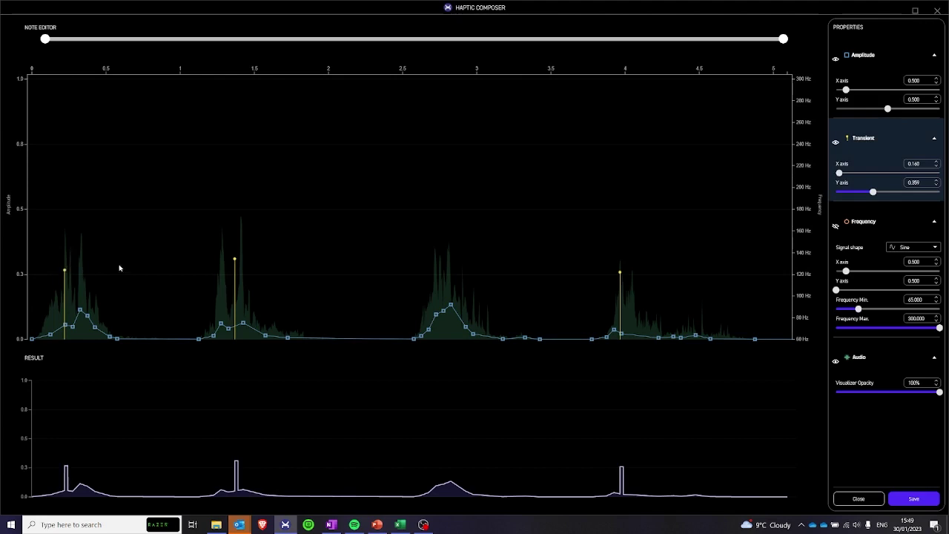
click(836, 142)
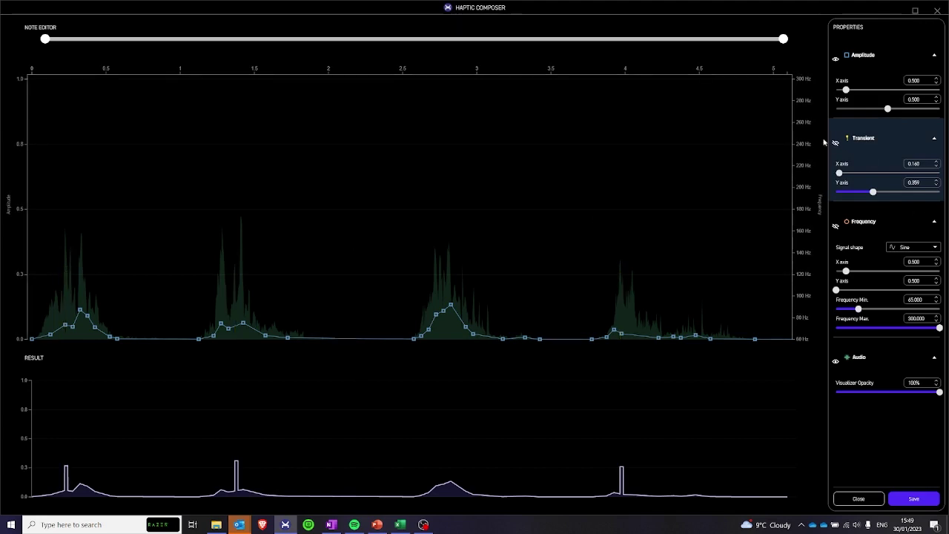
- Flatten the first bump into a trapezoid with its tail dropped to zero
drag(66, 324, 63, 258)
click(92, 259)
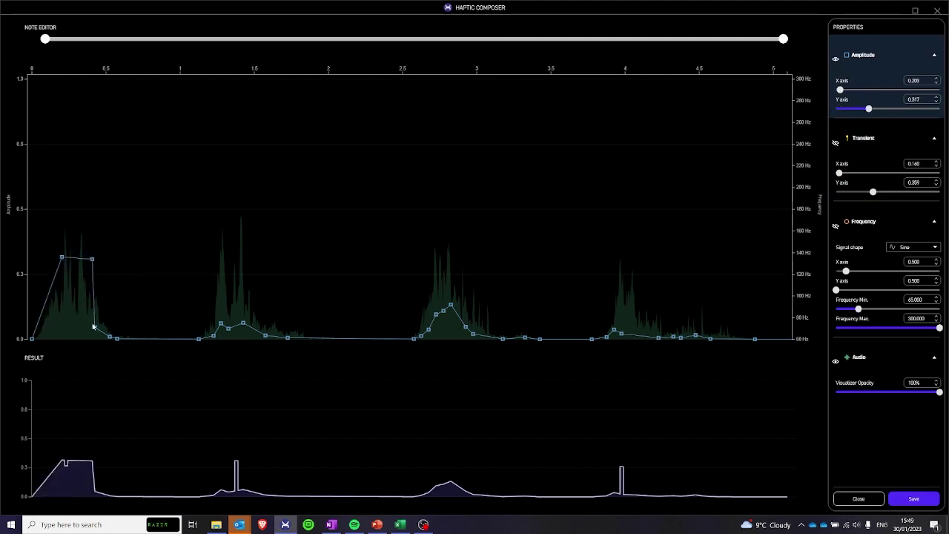
click(95, 327)
mouse_move(106, 338)
mouse_down()
mouse_move(116, 339)
mouse_move(108, 340)
mouse_up()
drag(32, 339, 42, 341)
- Replace the second bump's detailed points with a two-point flat top and move its end point right
click(214, 336)
key(Delete)
key(Delete)
key(Delete)
key(Delete)
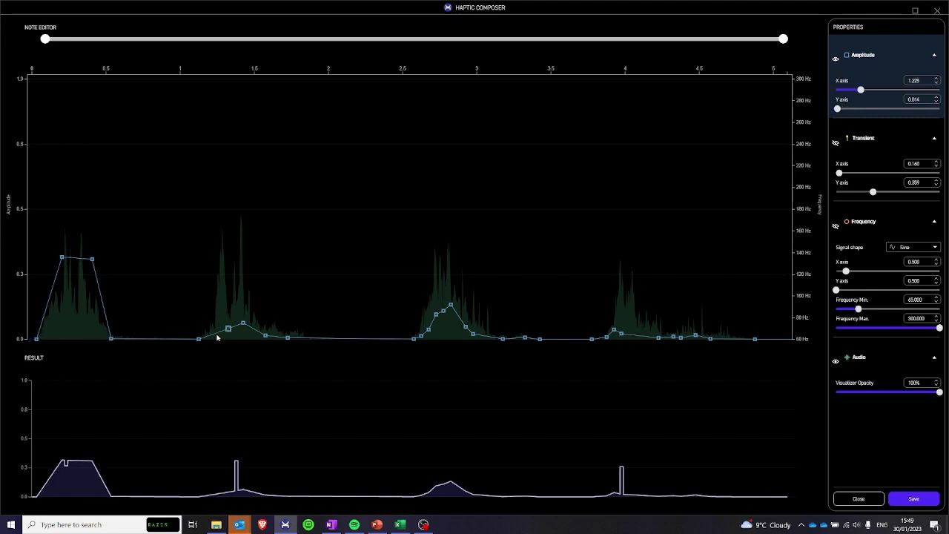
click(216, 253)
click(252, 252)
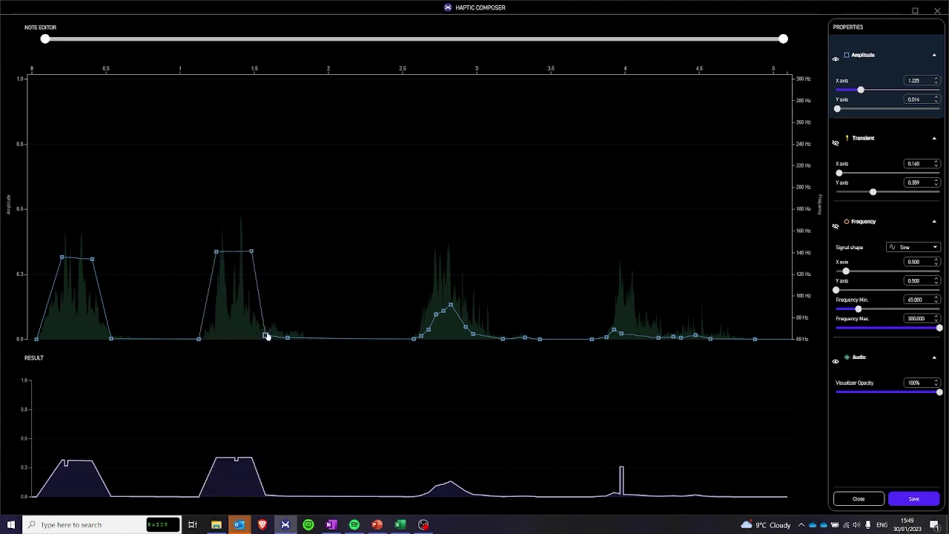
drag(265, 336, 276, 340)
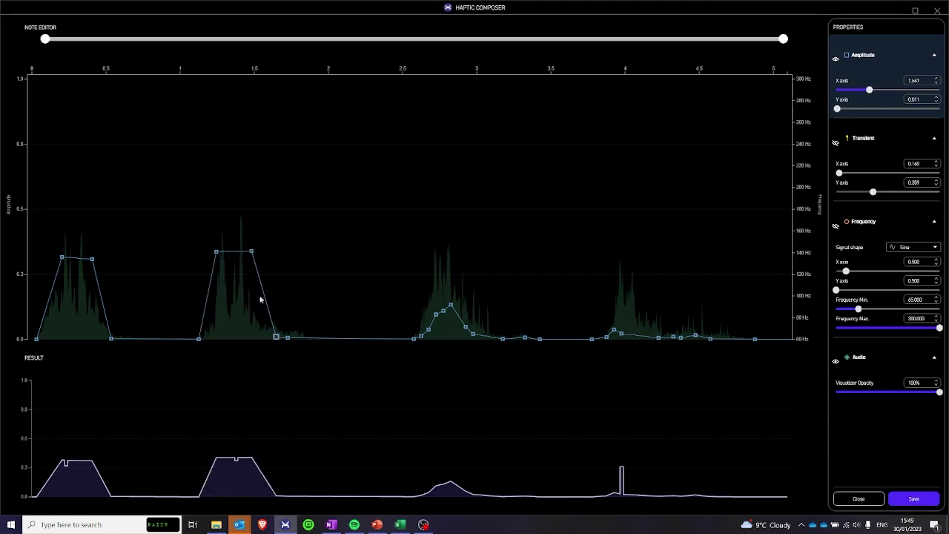
- Turn the third bump into a trapezoid with two top points, raising the top-right slightly
click(421, 335)
key(Delete)
key(Delete)
key(Delete)
key(Delete)
key(Delete)
key(Delete)
key(Delete)
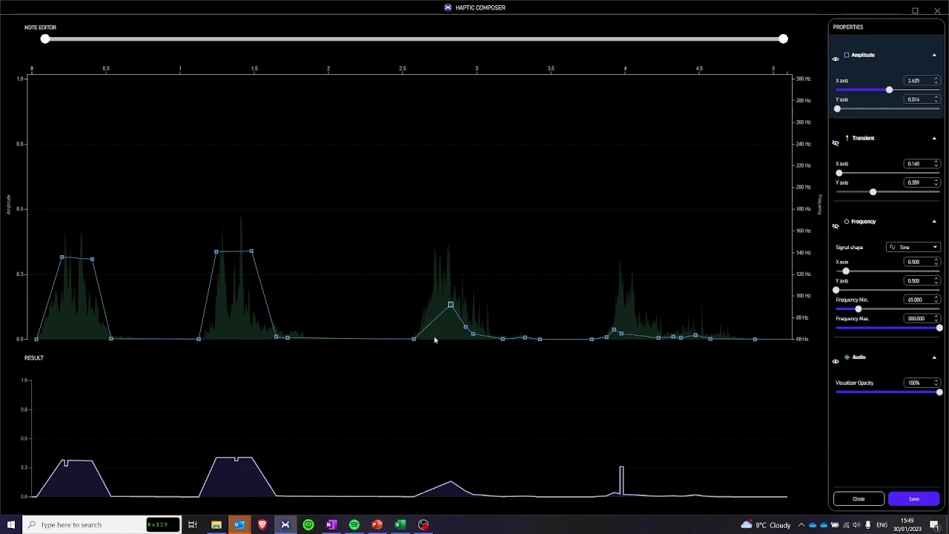
click(429, 251)
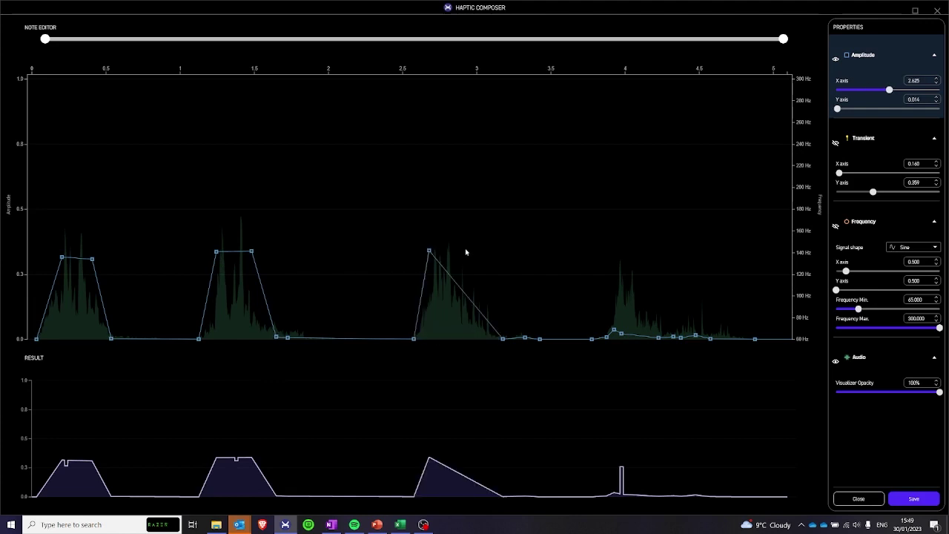
click(465, 253)
click(466, 254)
drag(467, 256, 465, 256)
- Build the fourth bump's trapezoid, zeroing nearby baseline points and adding two top points
drag(503, 339, 489, 341)
drag(612, 331, 606, 345)
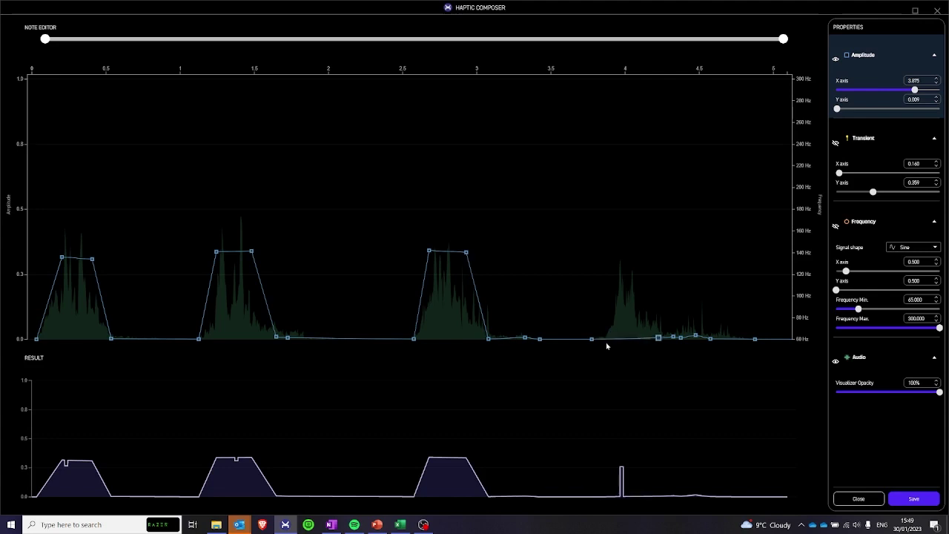
key(Delete)
click(614, 260)
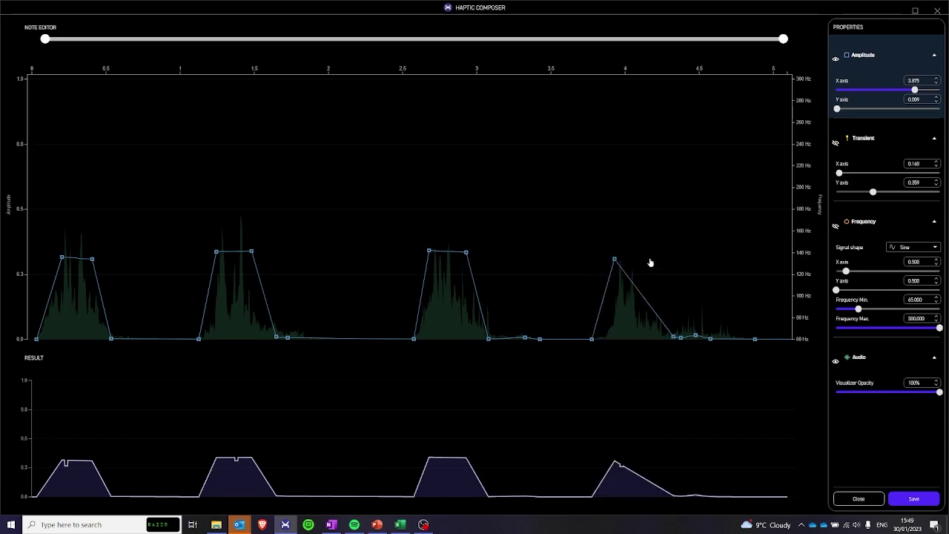
click(649, 259)
drag(591, 342, 607, 341)
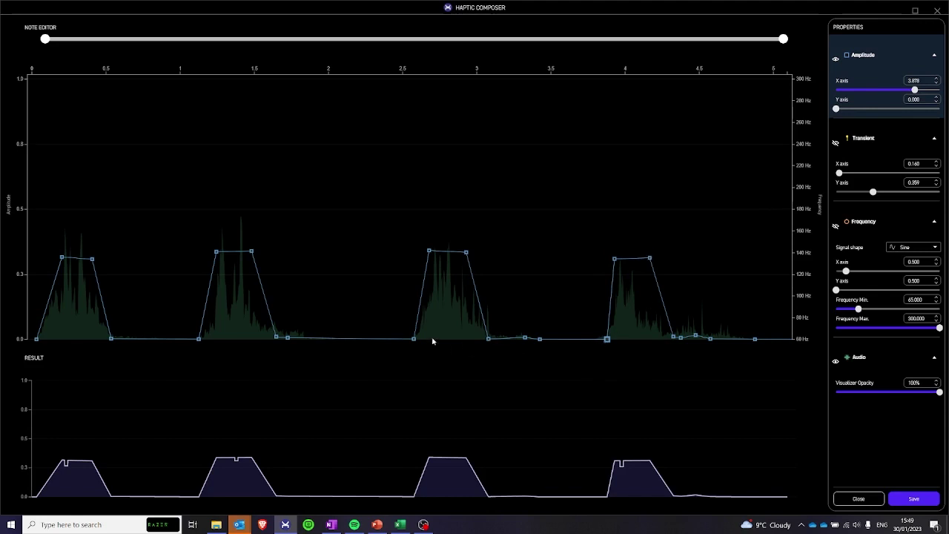
- Drop the baseline point before the second bump to zero and select the end point near 4.5 s
click(200, 338)
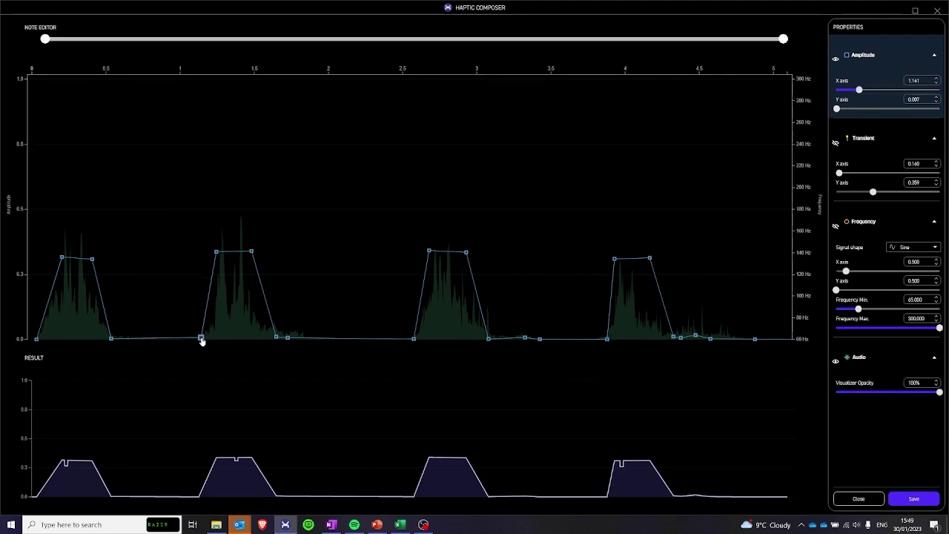
drag(201, 340, 202, 346)
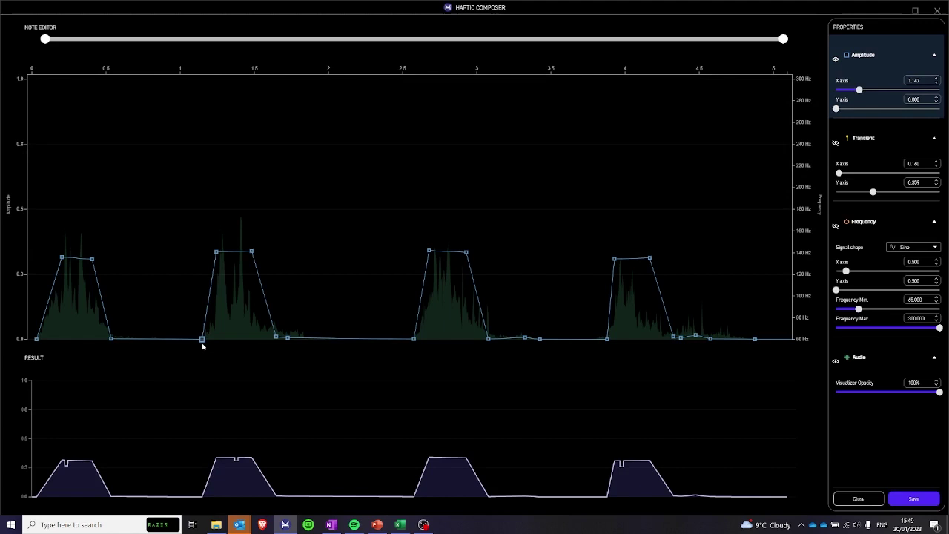
click(711, 339)
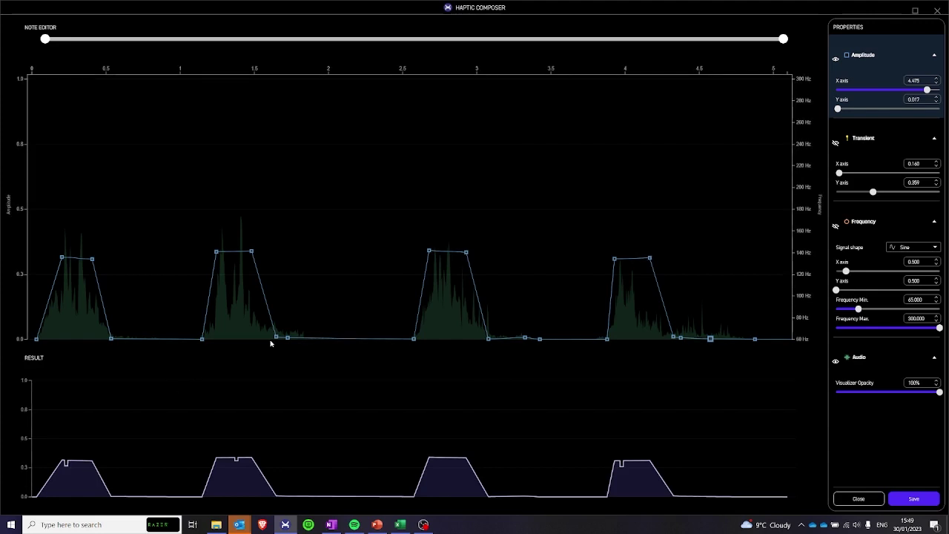
- Show transients and give the first footstep a near-top spike, a 0.69 spike and a small one
click(836, 142)
mouse_move(62, 272)
mouse_down()
mouse_move(75, 142)
mouse_move(66, 115)
mouse_up()
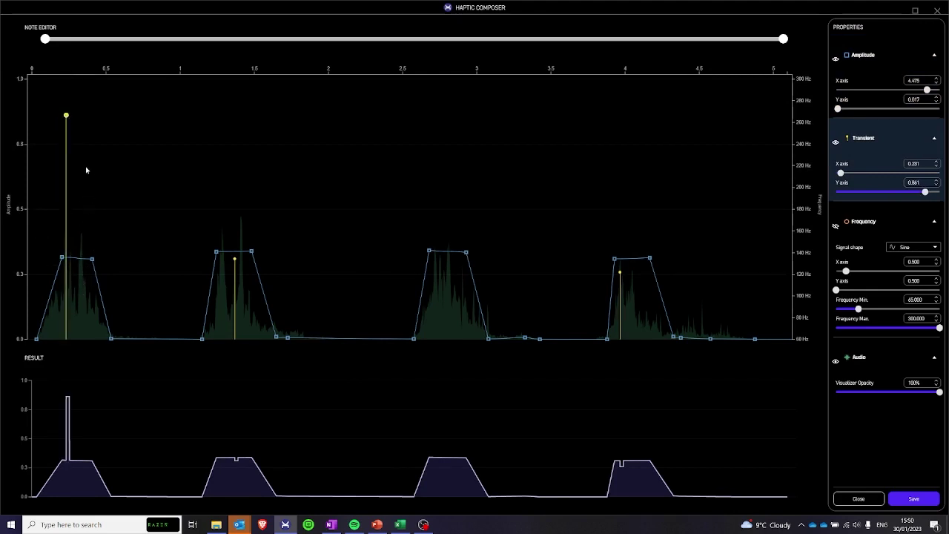
click(82, 165)
drag(82, 166, 82, 155)
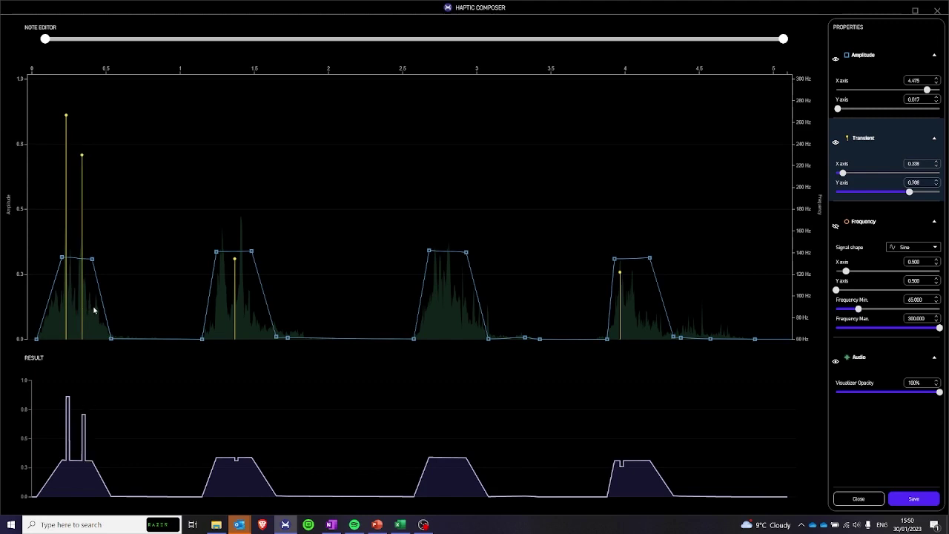
click(94, 312)
- Add second-footstep transients: a tall spike, one at 0.64, one at 0.15, and one near the end
mouse_move(234, 261)
mouse_down()
mouse_move(210, 135)
mouse_move(221, 110)
mouse_up()
click(245, 165)
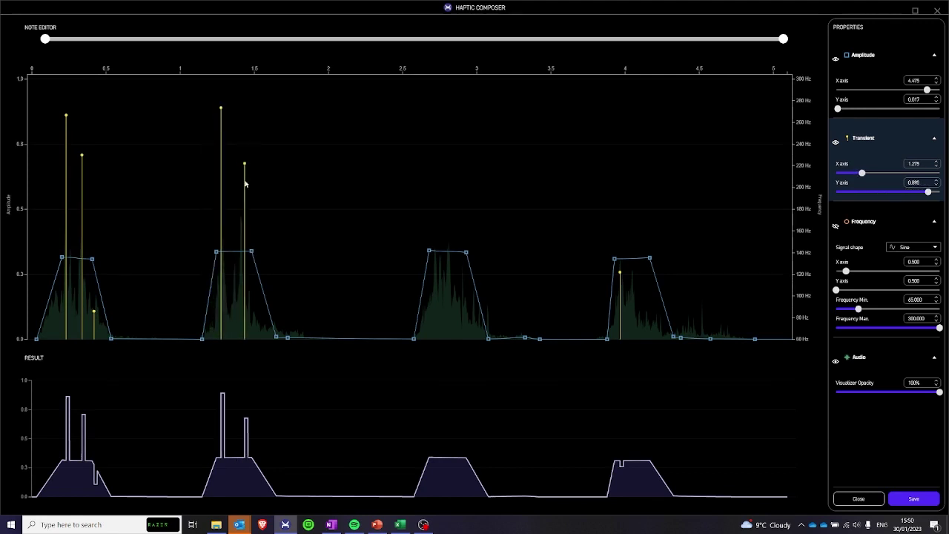
drag(246, 170, 242, 179)
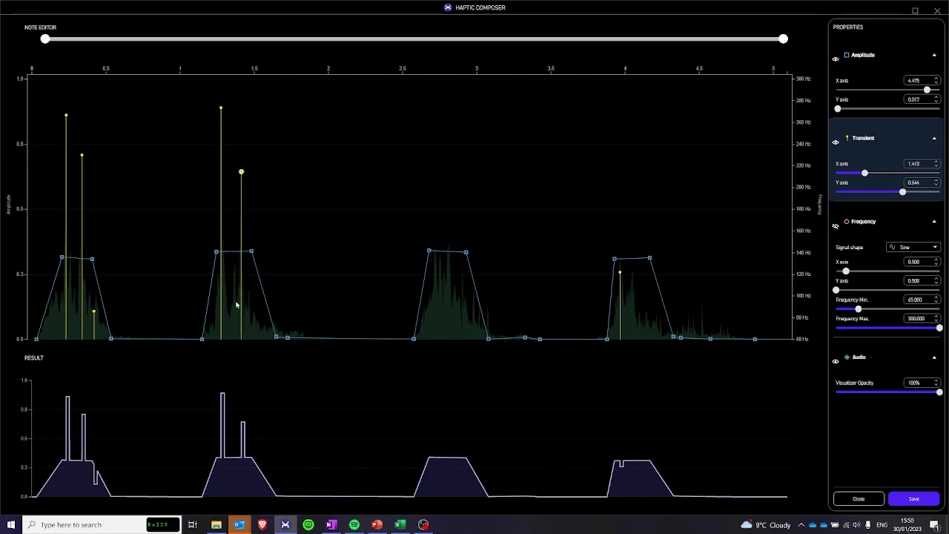
click(249, 294)
mouse_move(248, 297)
mouse_down()
mouse_move(249, 306)
mouse_move(232, 302)
mouse_up()
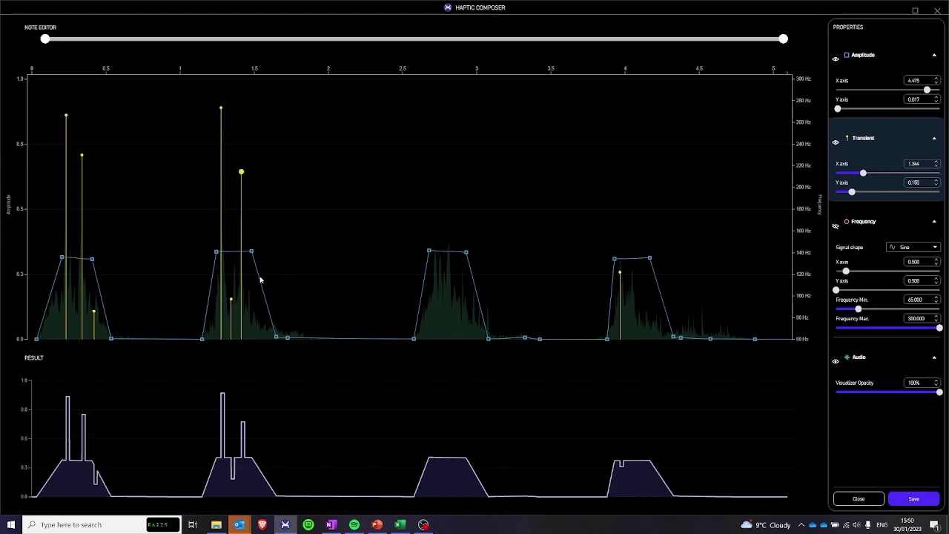
click(260, 246)
- Add third-footstep transients at about 0.58 and 0.82, plus a small one
click(432, 159)
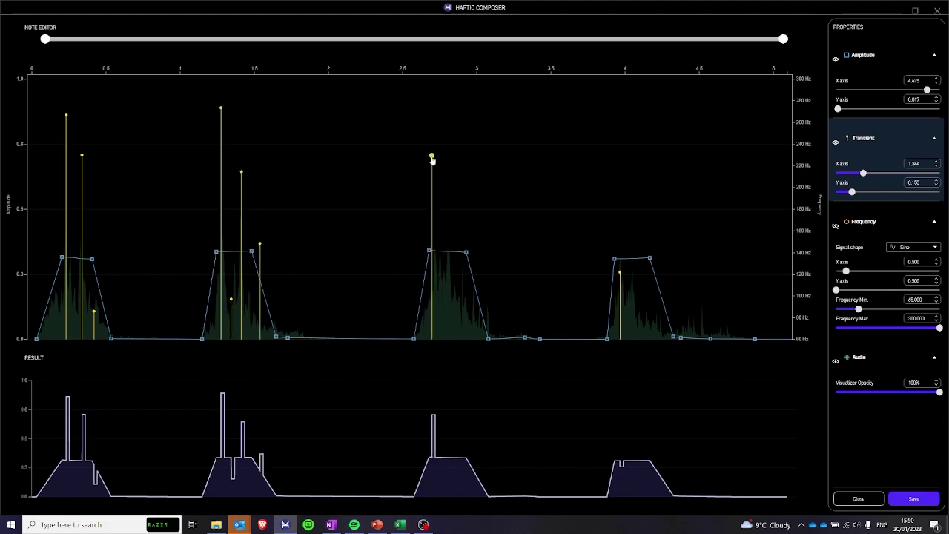
drag(432, 159, 434, 191)
click(452, 134)
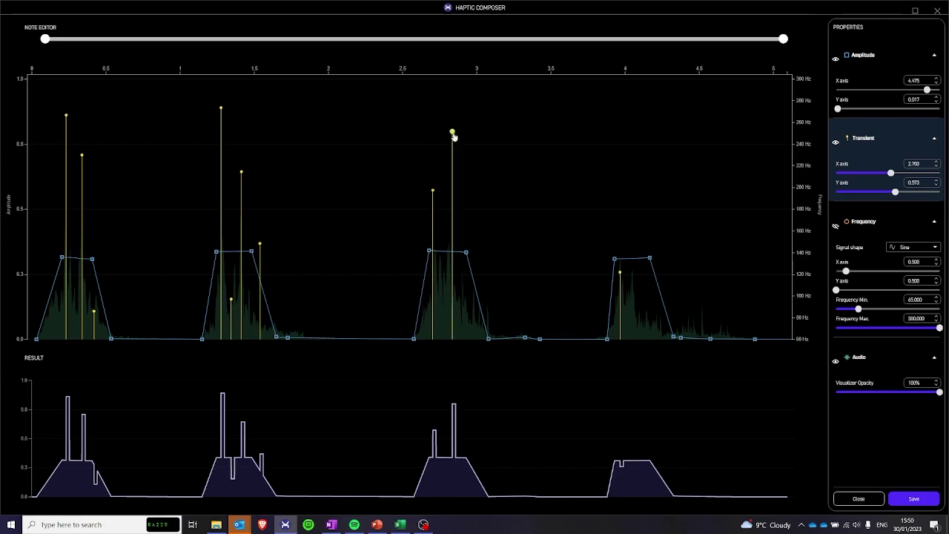
drag(452, 133, 449, 125)
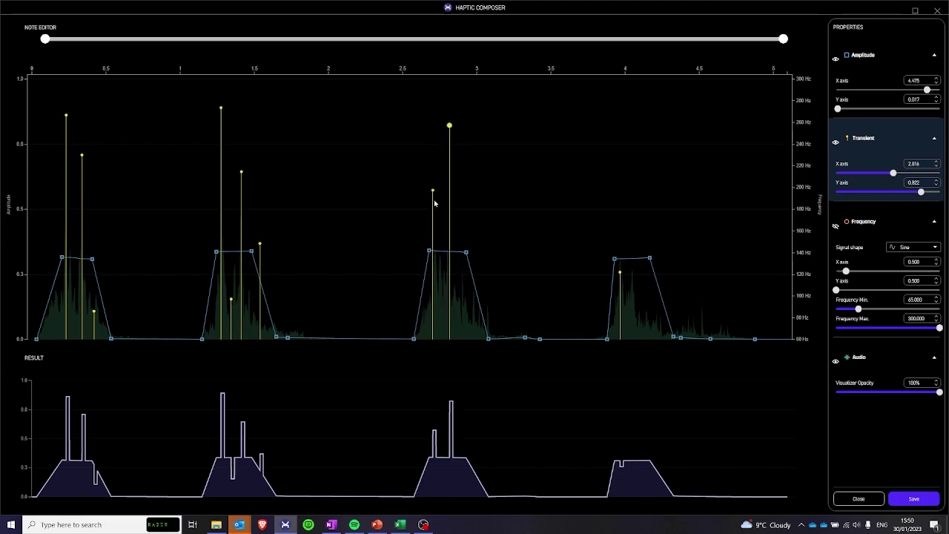
click(465, 308)
- Add two short and two tall transients across the fourth footstep
drag(618, 271, 618, 297)
click(630, 146)
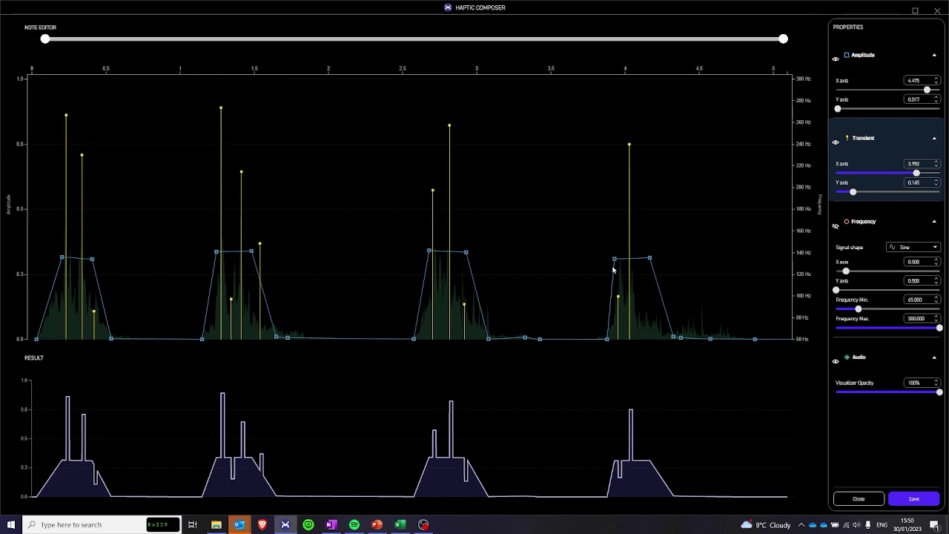
click(645, 306)
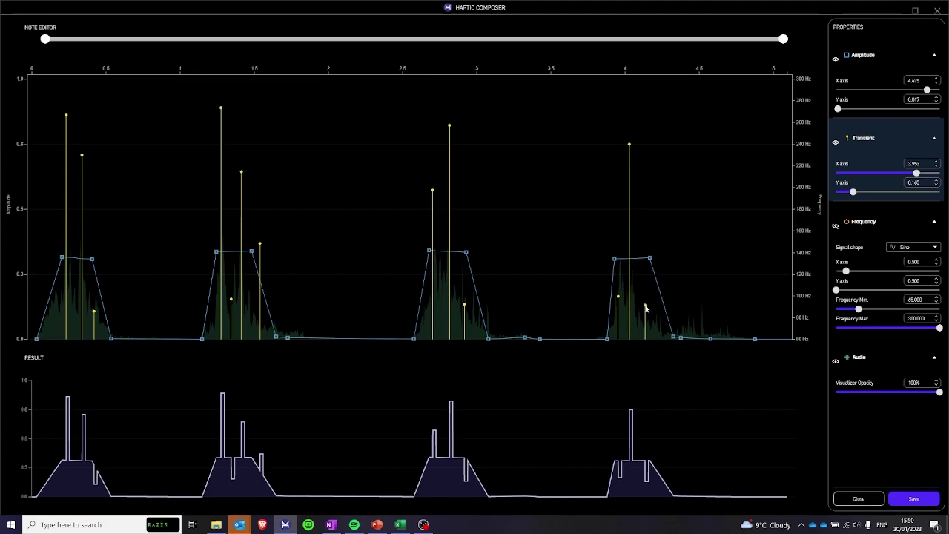
click(655, 167)
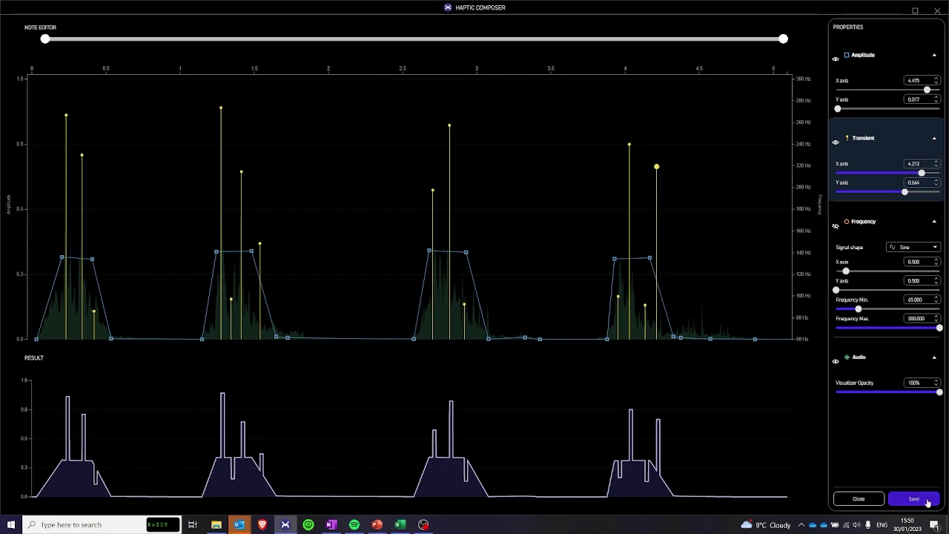
- Save the Snow melody, send the Snow material to the player, and dismiss the confirmation
click(913, 499)
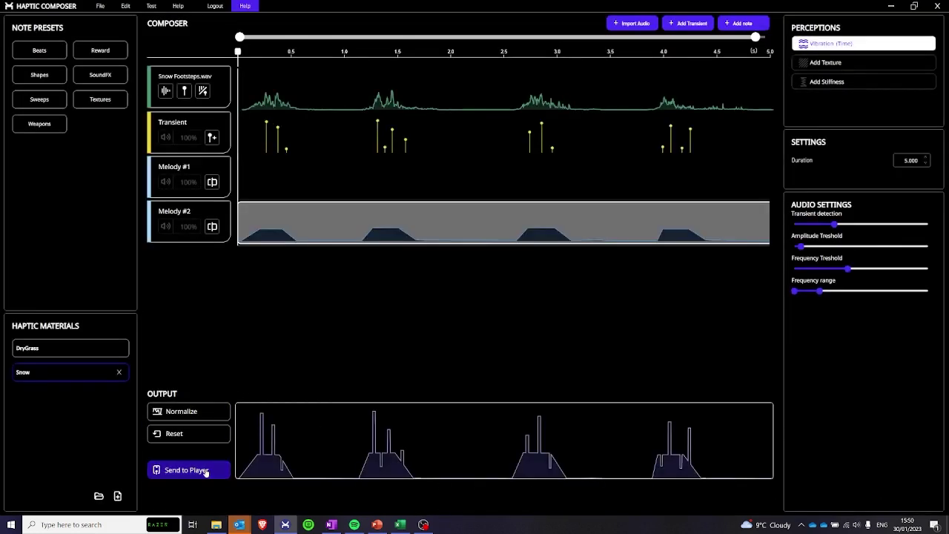
click(187, 470)
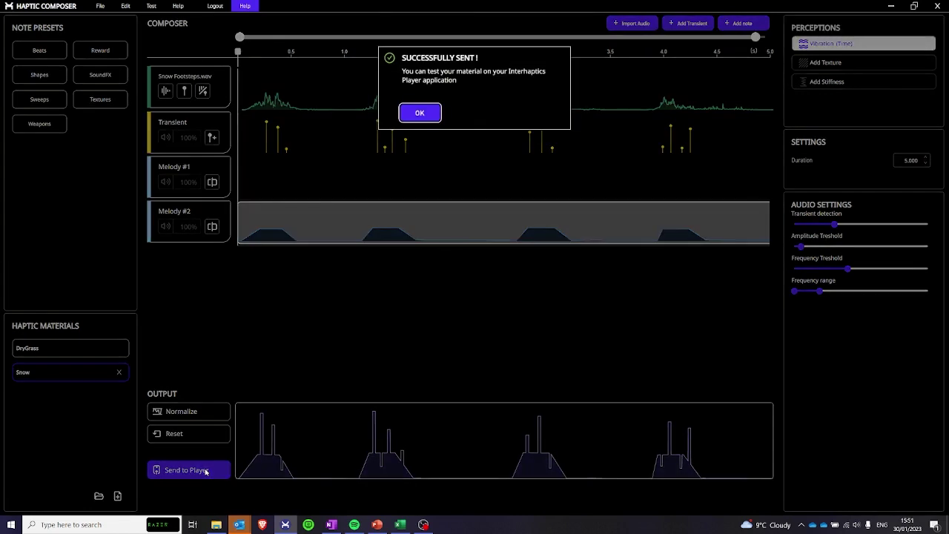
click(410, 113)
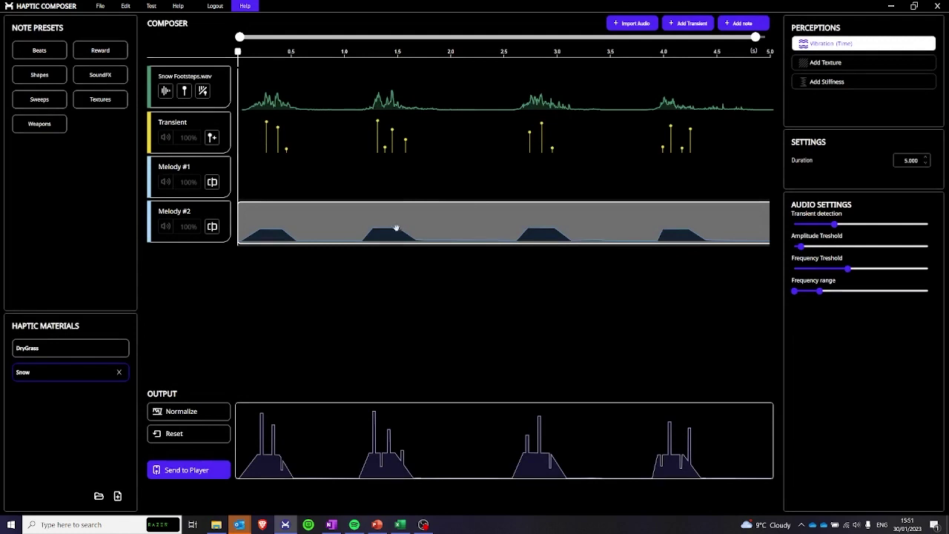
- Reopen Melody #2 full-screen and soften the first two footsteps' transients, adding one small spike
click(444, 225)
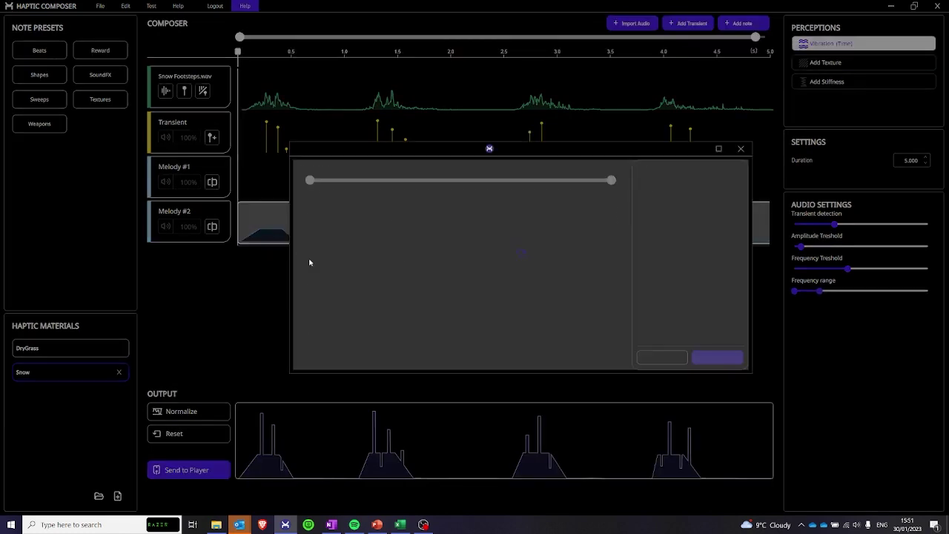
click(719, 149)
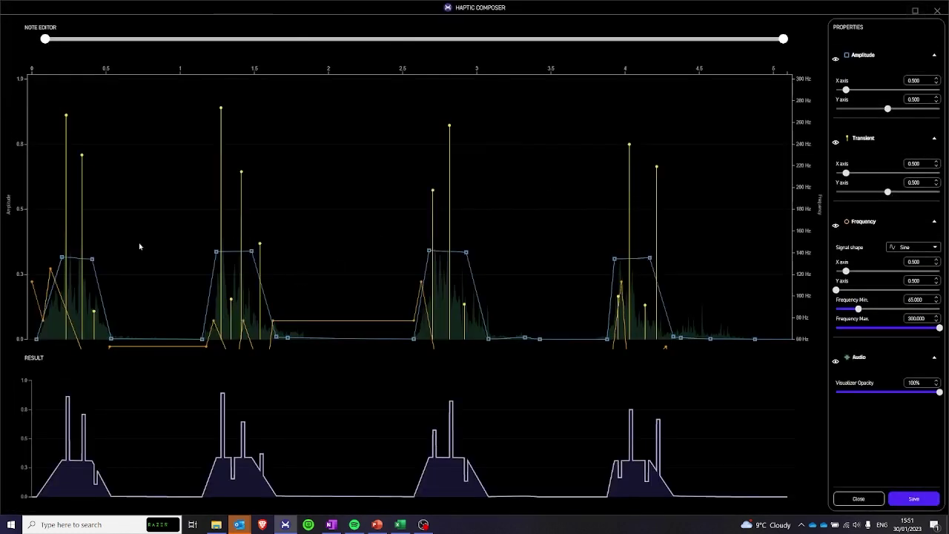
drag(66, 116, 84, 213)
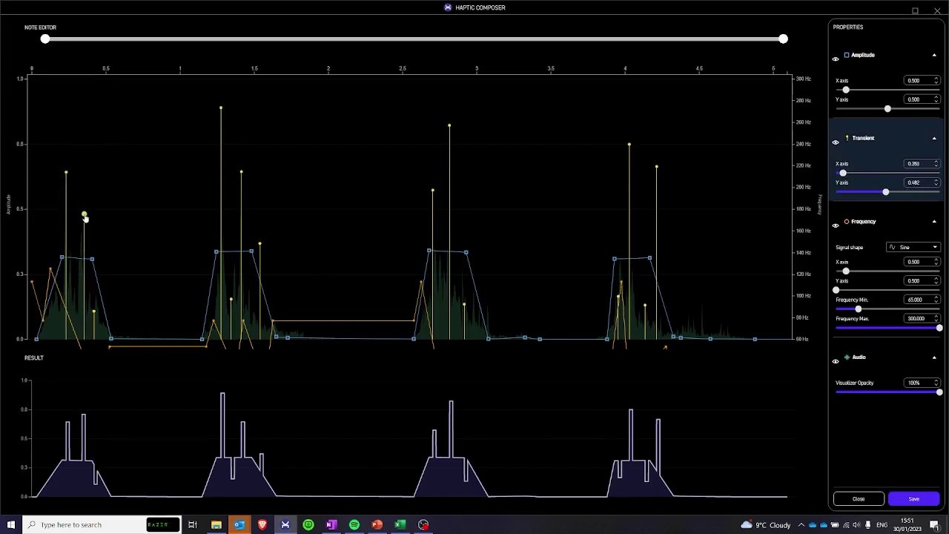
drag(66, 172, 66, 198)
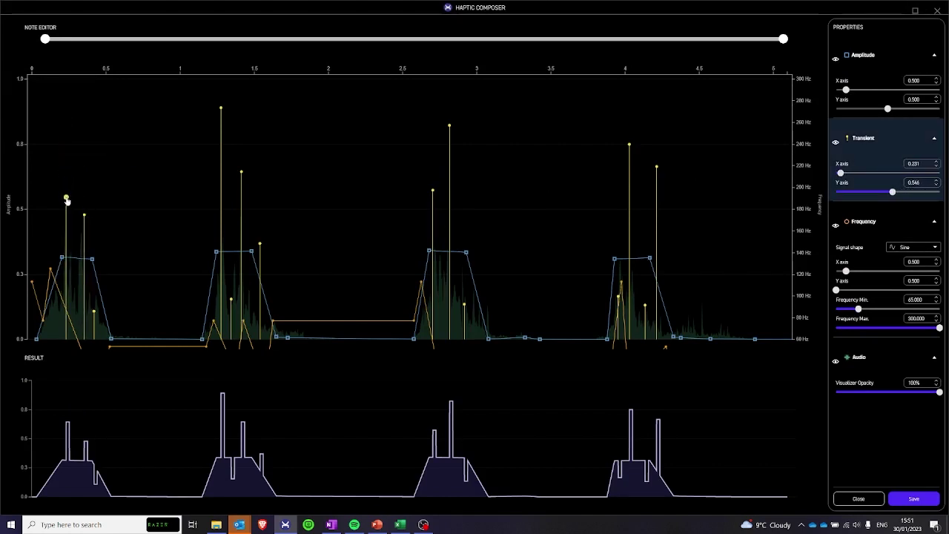
drag(242, 175, 241, 214)
drag(221, 111, 221, 175)
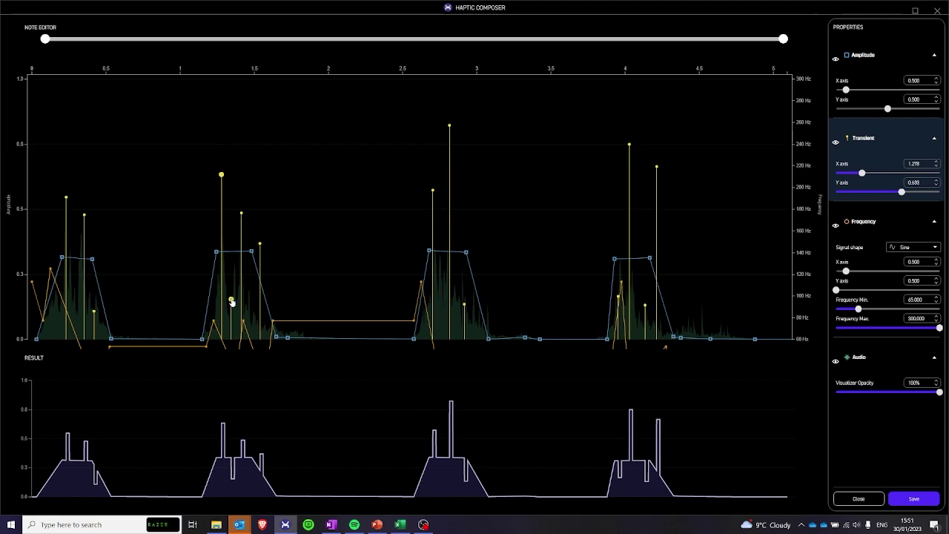
drag(232, 299, 231, 279)
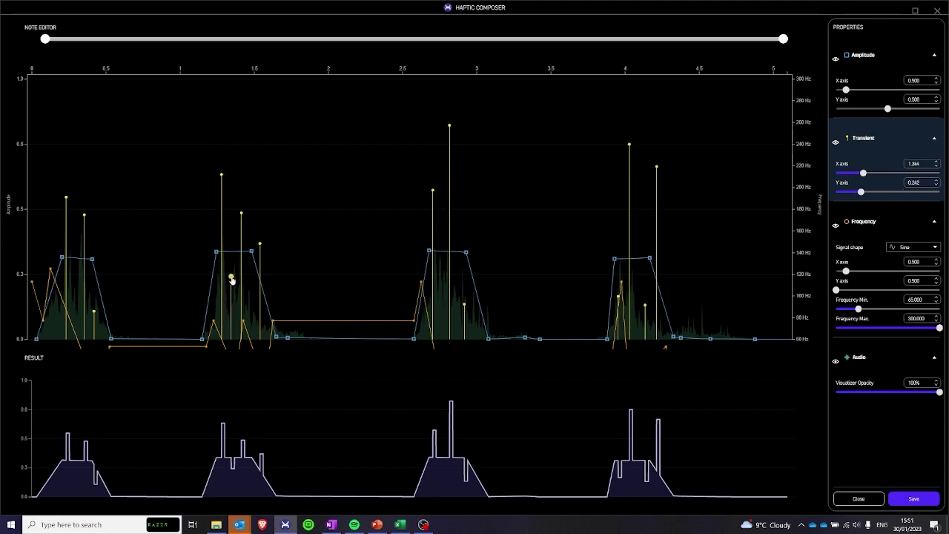
drag(72, 281, 75, 281)
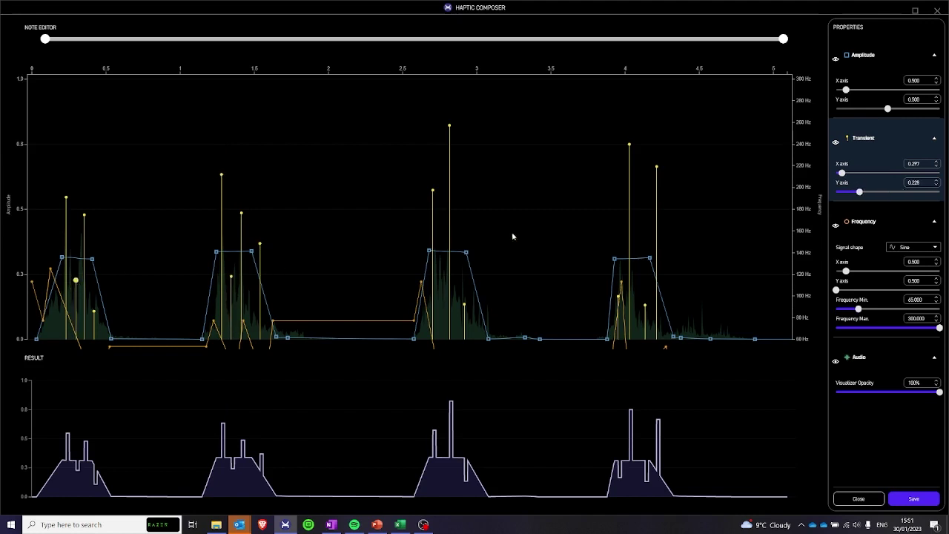
- Lower the tall transients at 2.71, 2.81 and 4.06 s, and the last to about 0.42
drag(433, 191, 434, 223)
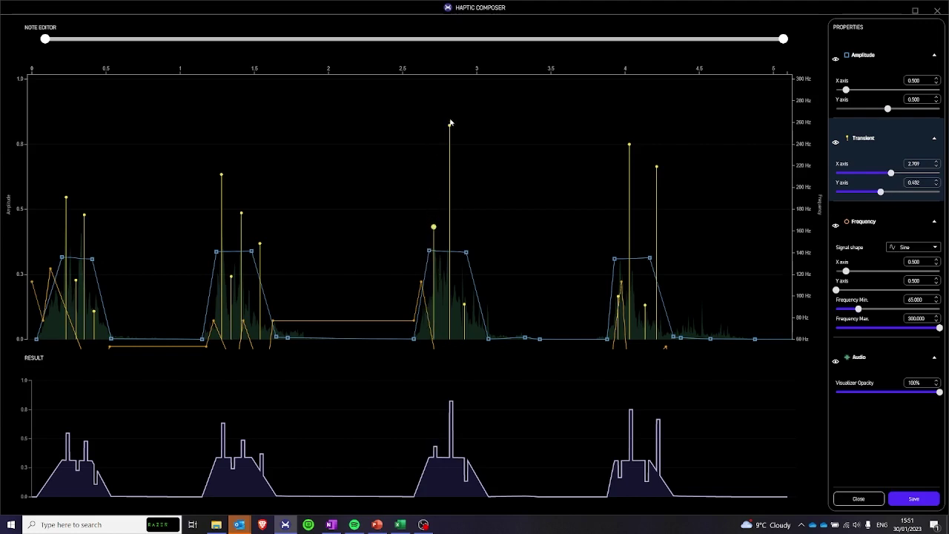
drag(450, 123, 447, 195)
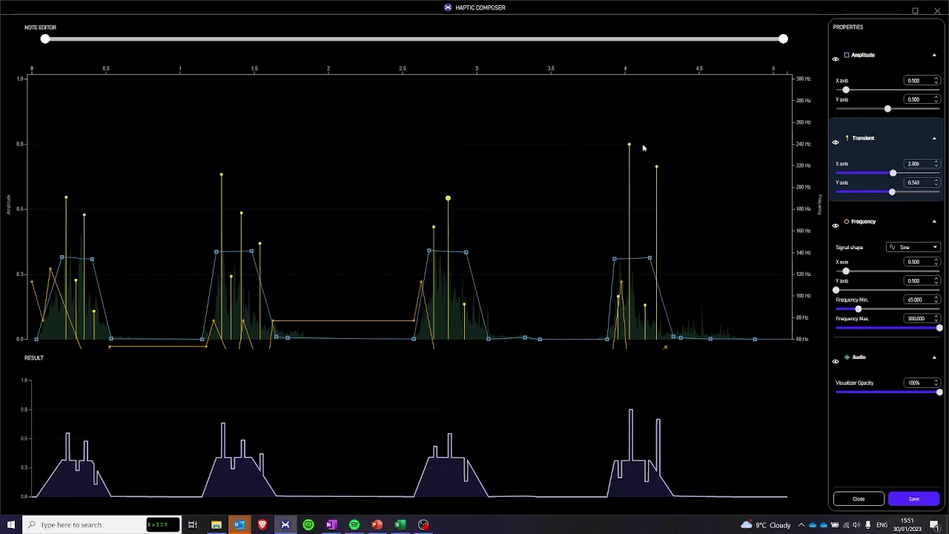
drag(630, 145, 634, 205)
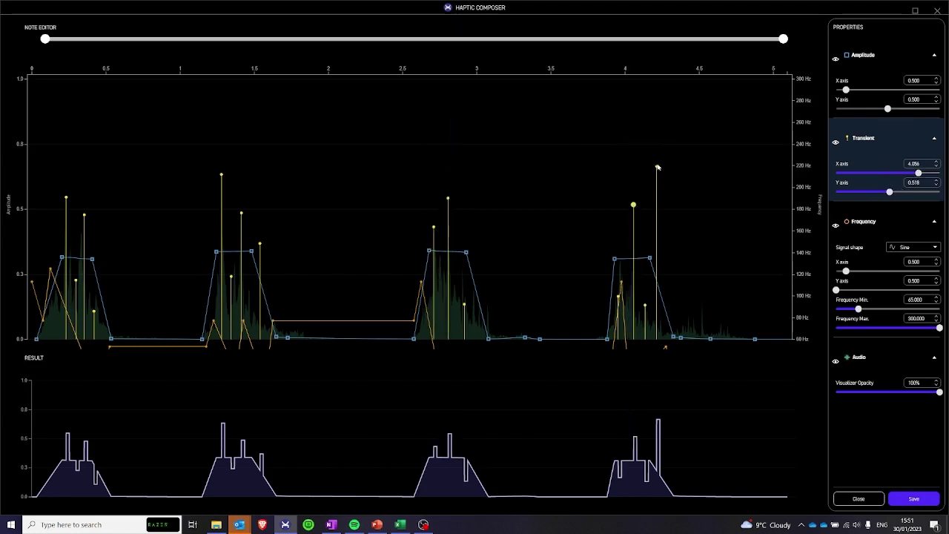
drag(656, 167, 659, 232)
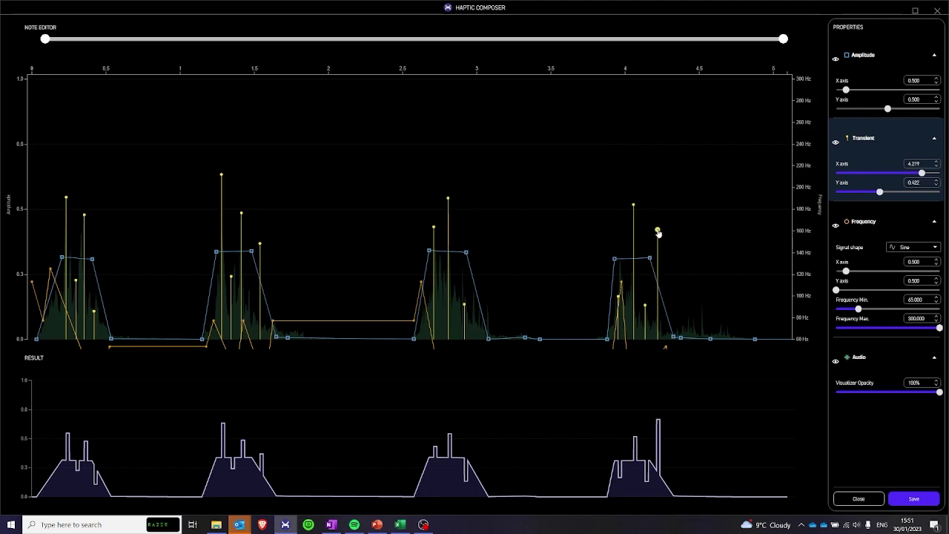
- Save the softened Snow transients and resend the material to the player
click(912, 500)
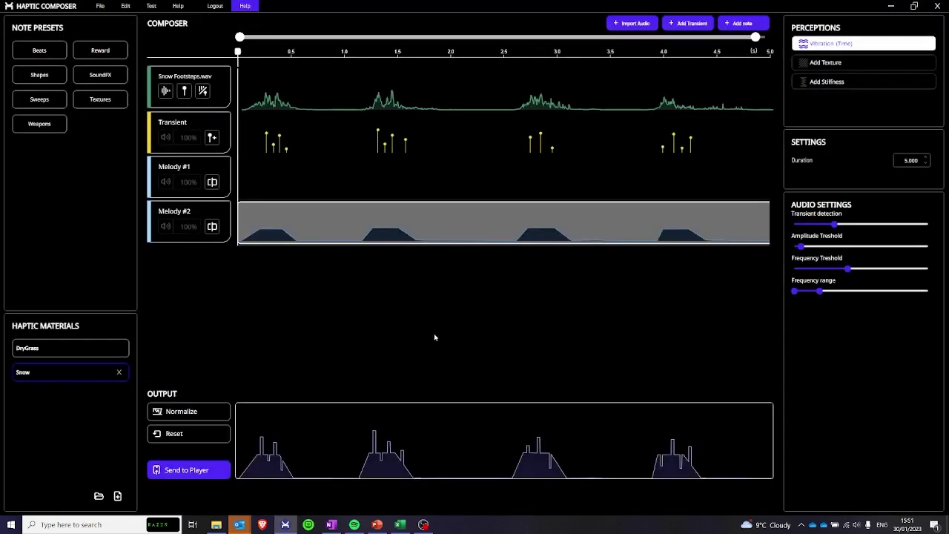
click(196, 469)
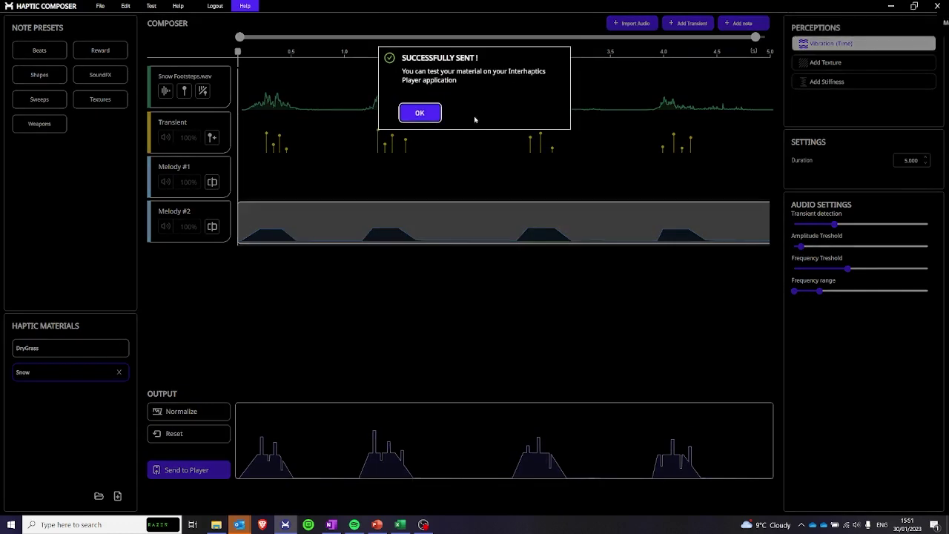
click(418, 115)
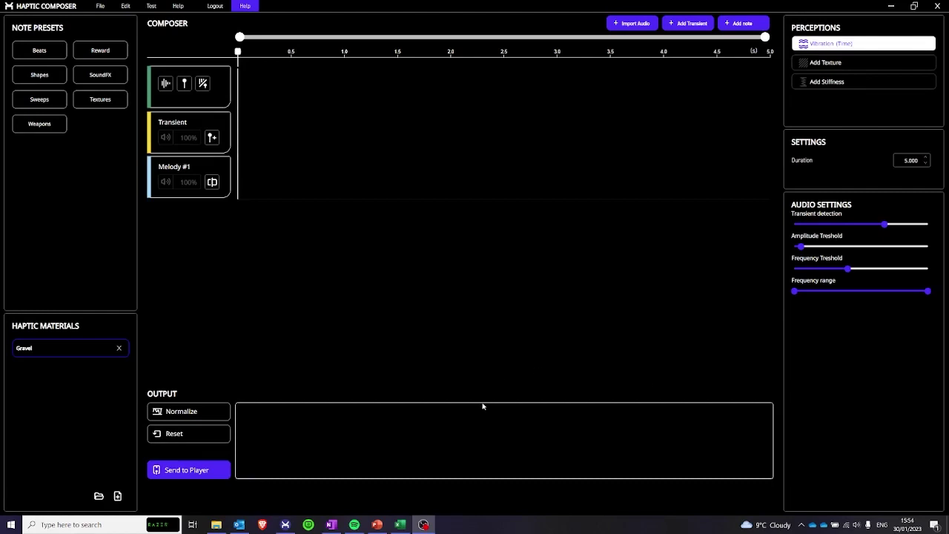
- Import Footsteps on Gravel.wav, limit it to 0–355 Hz, and nudge transient detection sensitivity
click(617, 27)
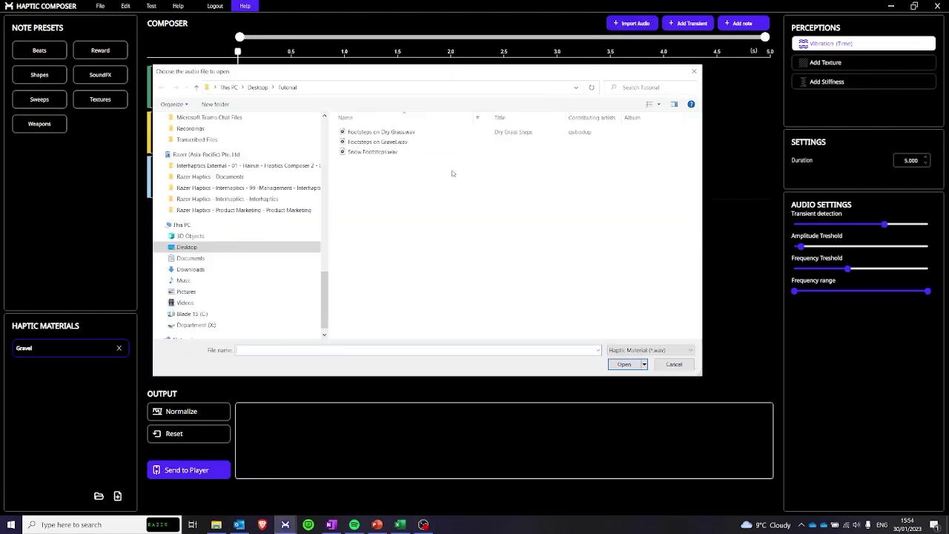
click(391, 142)
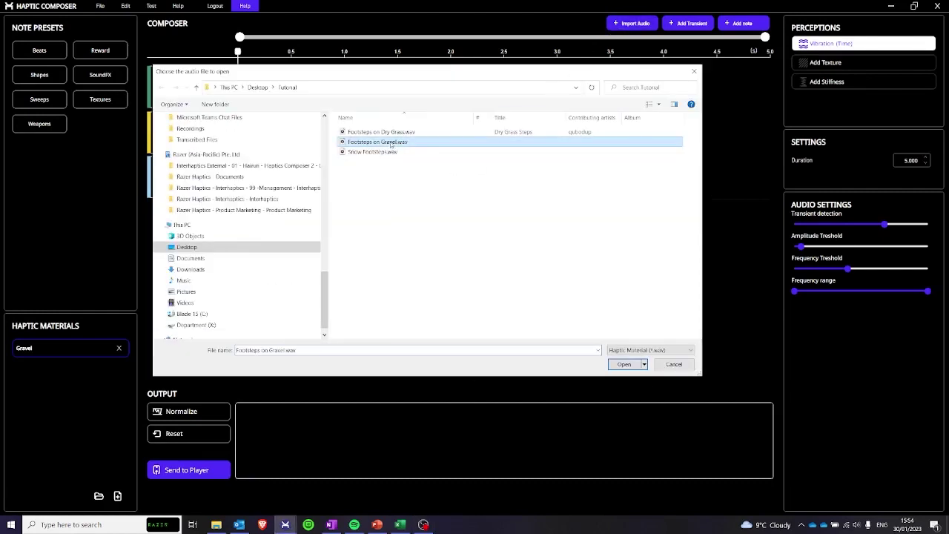
click(624, 362)
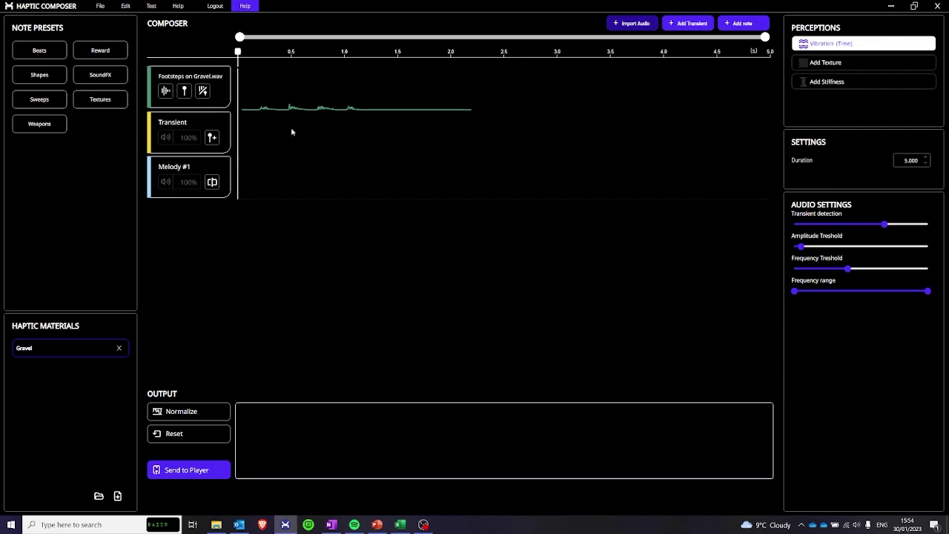
drag(926, 291, 841, 294)
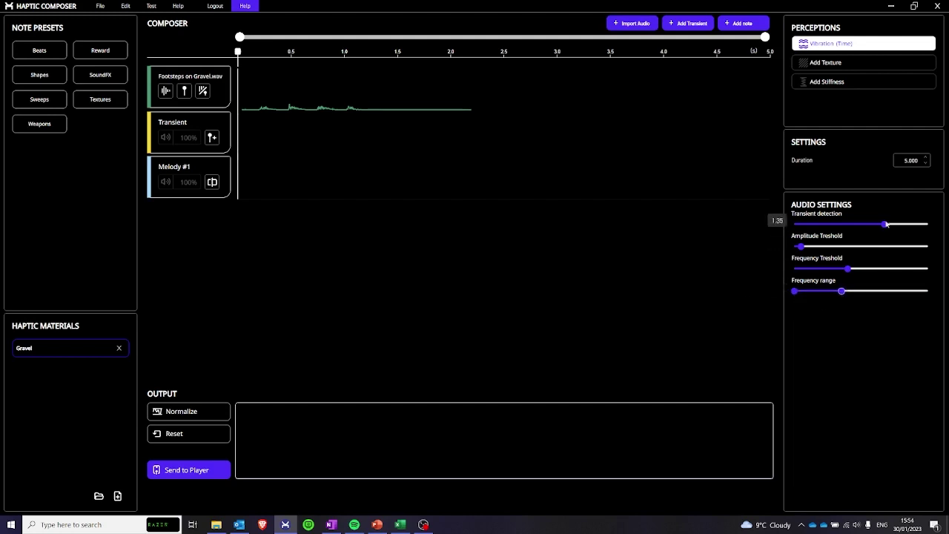
mouse_move(885, 224)
mouse_down()
mouse_move(844, 225)
mouse_move(887, 224)
mouse_up()
- Convert the gravel audio into a Melody #2 note, maximize its editor, and hide the frequency curve
click(164, 93)
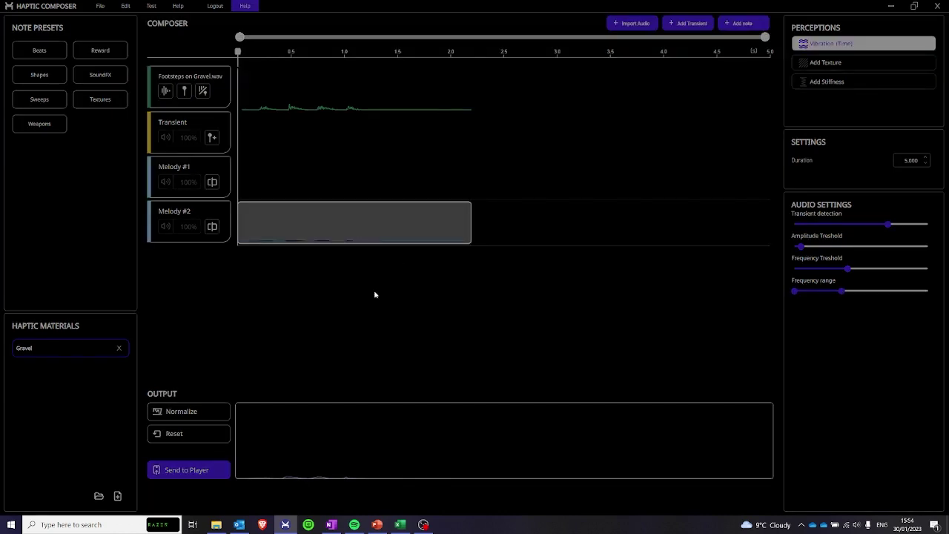
click(718, 148)
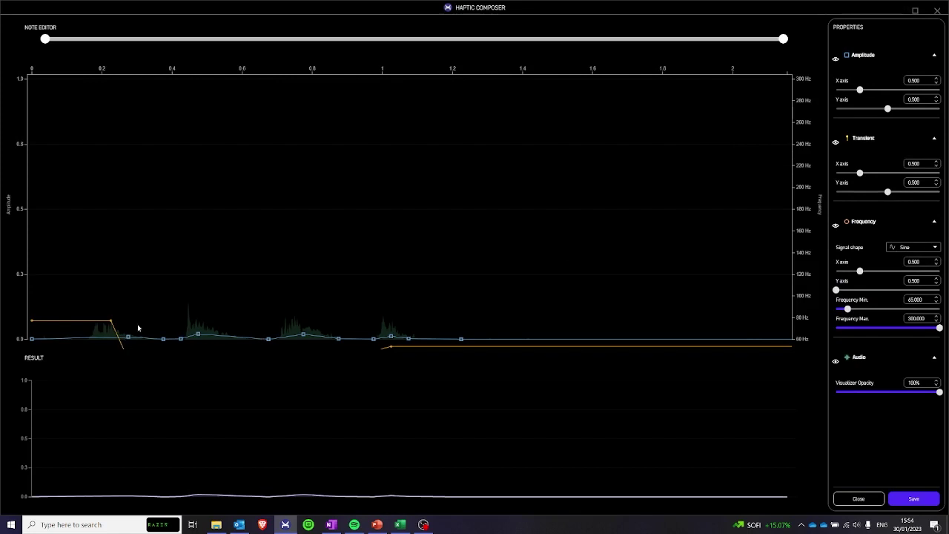
click(836, 226)
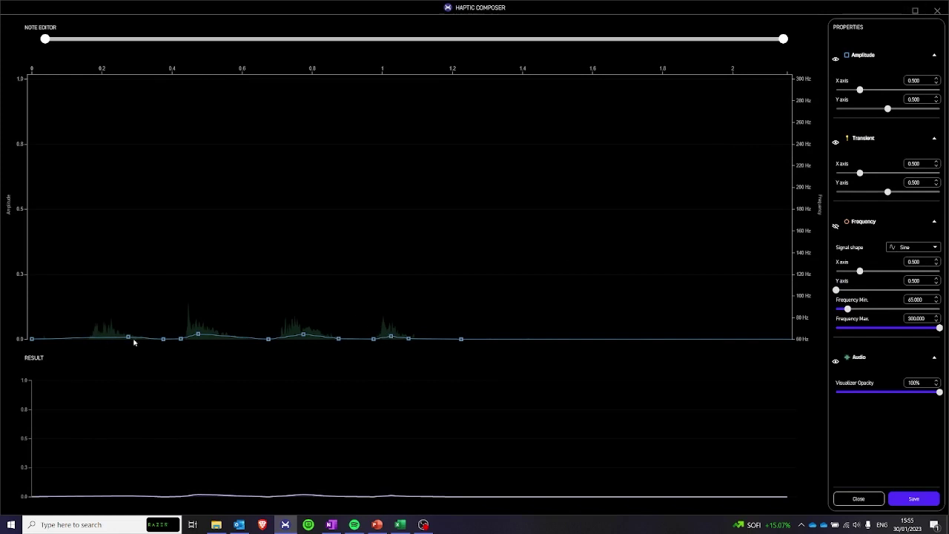
- Form the first triangular peak over the first footstep, returning to zero afterward
drag(127, 337, 89, 338)
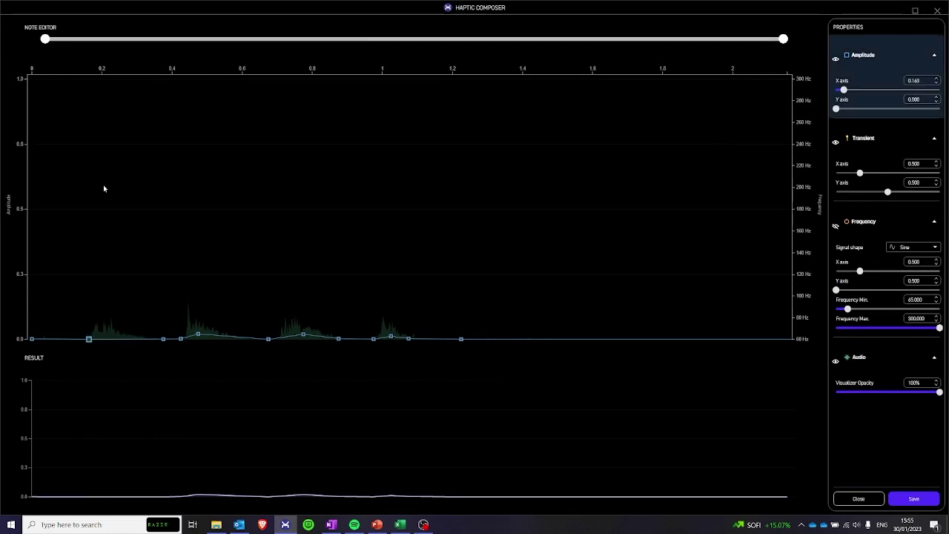
click(103, 188)
drag(104, 186, 104, 209)
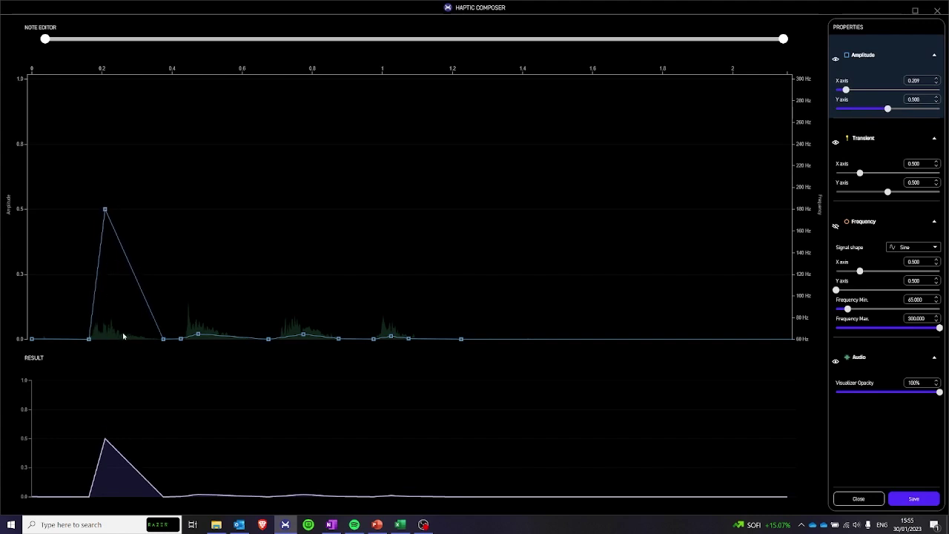
drag(123, 336, 123, 346)
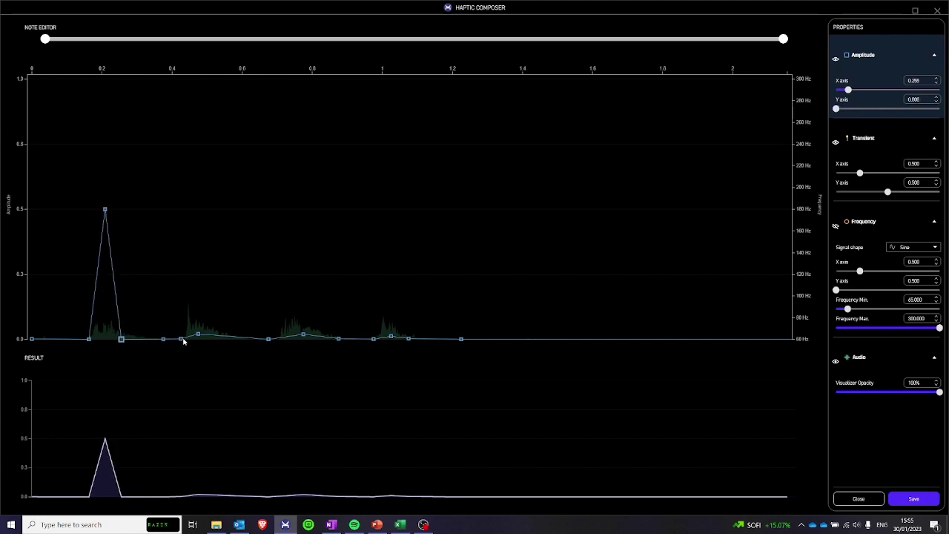
- Build a slightly raised second peak over the second footstep with a wider trailing edge
drag(184, 341, 185, 342)
drag(196, 248, 198, 246)
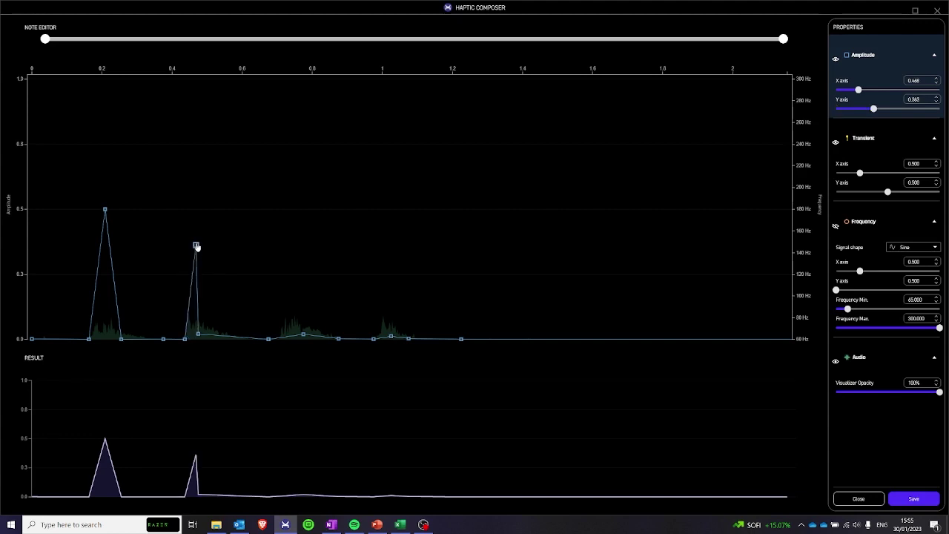
click(198, 336)
mouse_move(198, 337)
mouse_down()
mouse_move(240, 298)
mouse_move(221, 339)
mouse_move(212, 337)
mouse_up()
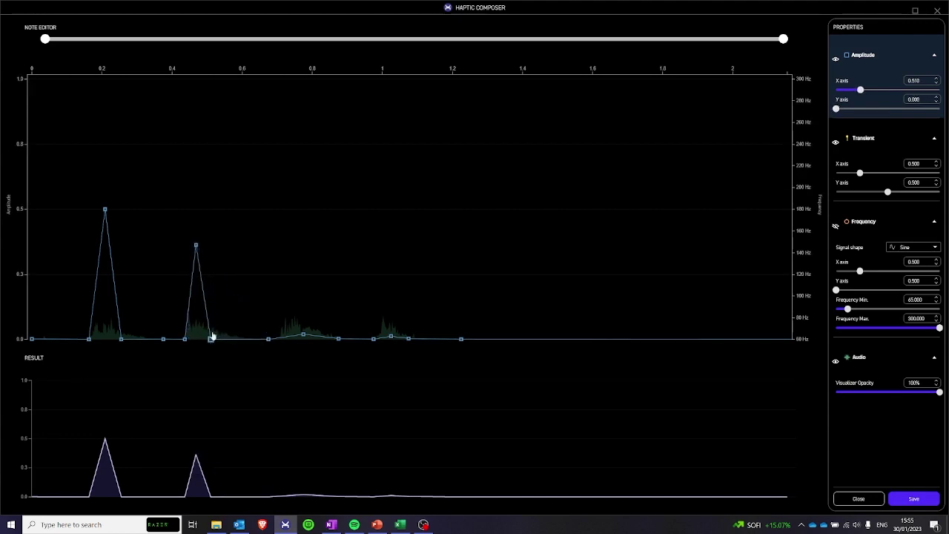
click(196, 246)
drag(197, 245, 197, 233)
- Pull baseline points up into the third and fourth peaks
drag(269, 339, 295, 242)
drag(307, 338, 314, 339)
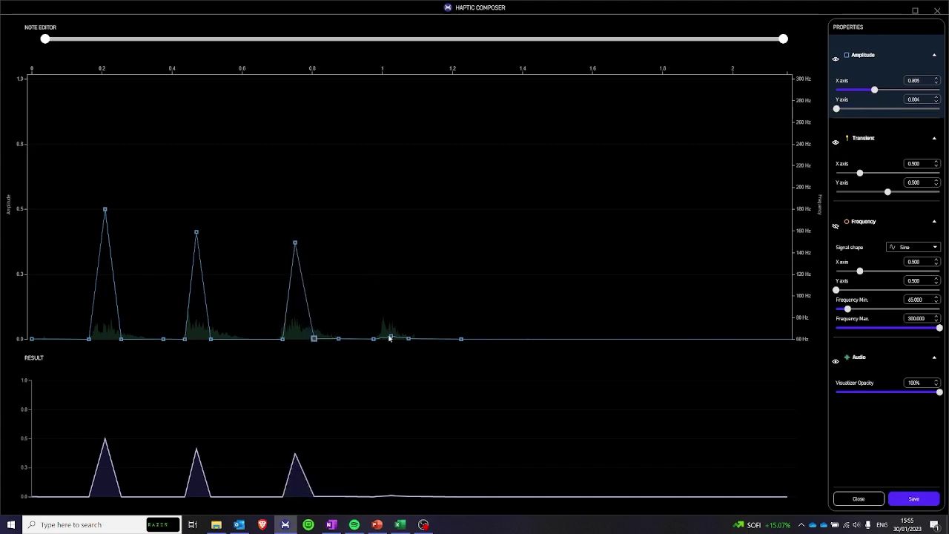
mouse_move(390, 338)
mouse_down()
mouse_move(377, 221)
mouse_move(386, 210)
mouse_move(379, 344)
mouse_up()
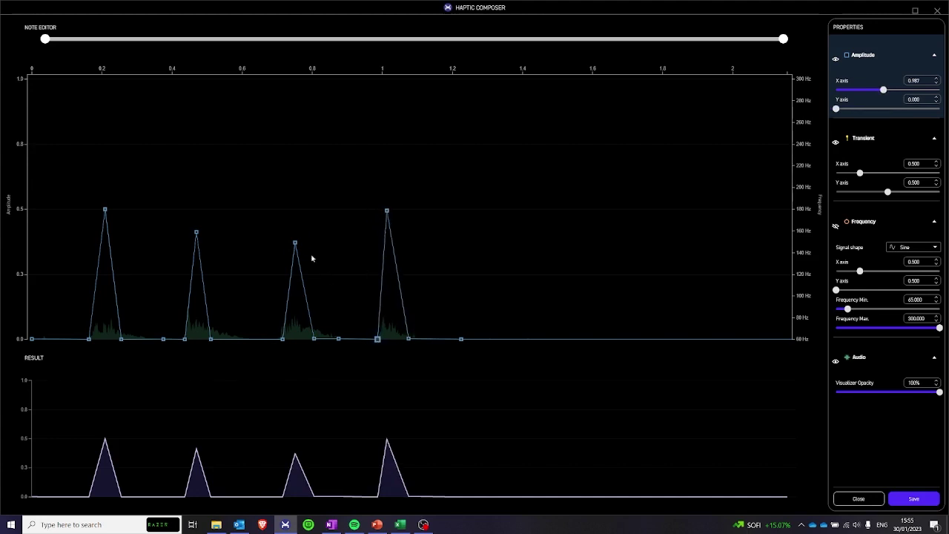
- Place three transients around the first peak, including a tall spike on the footstep
right_click(81, 154)
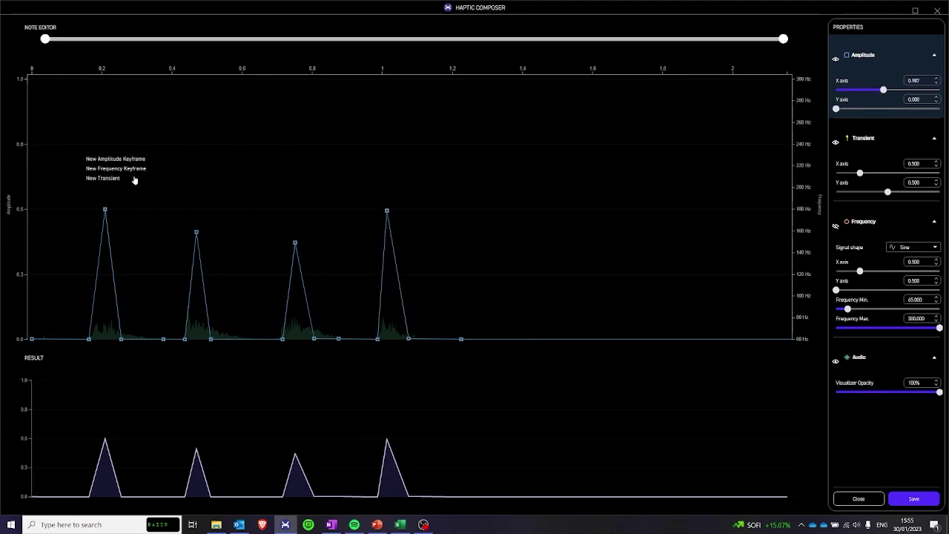
click(106, 178)
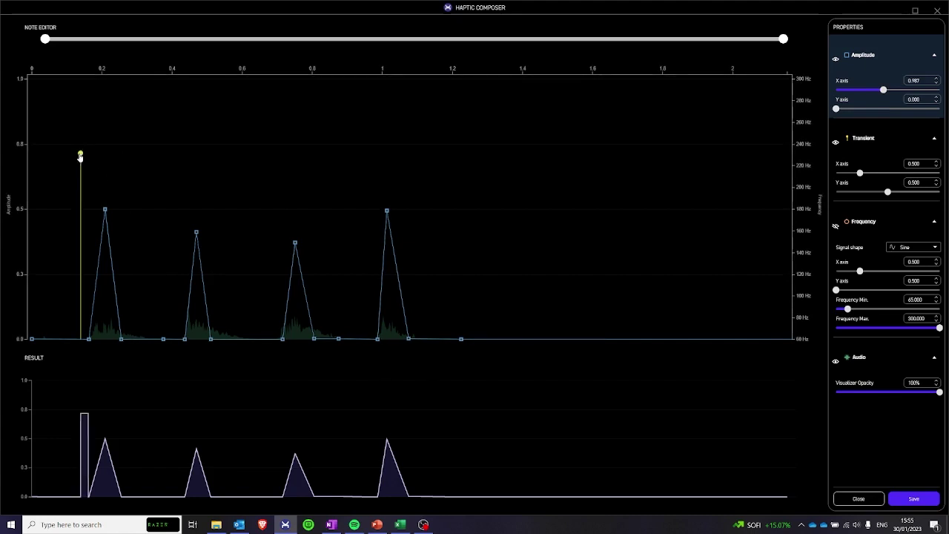
drag(81, 154, 95, 152)
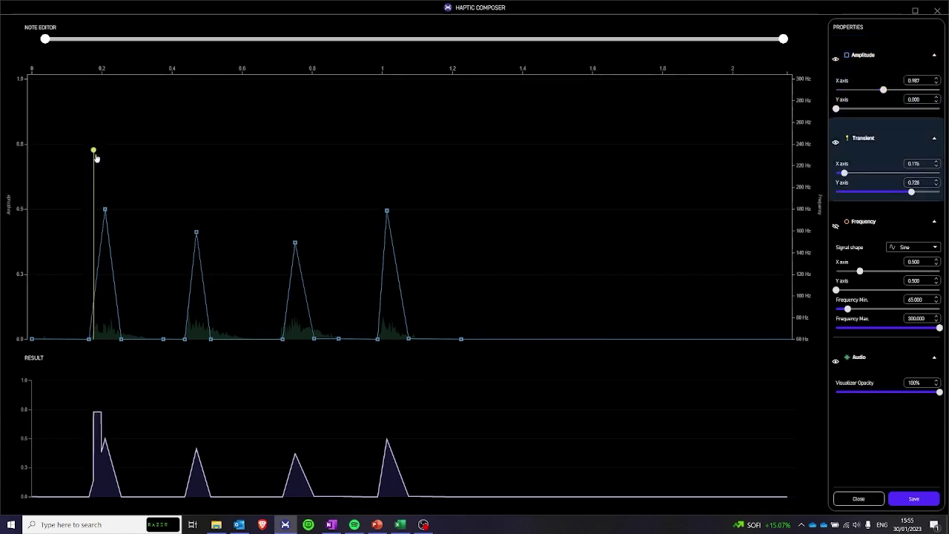
double_click(105, 303)
double_click(121, 152)
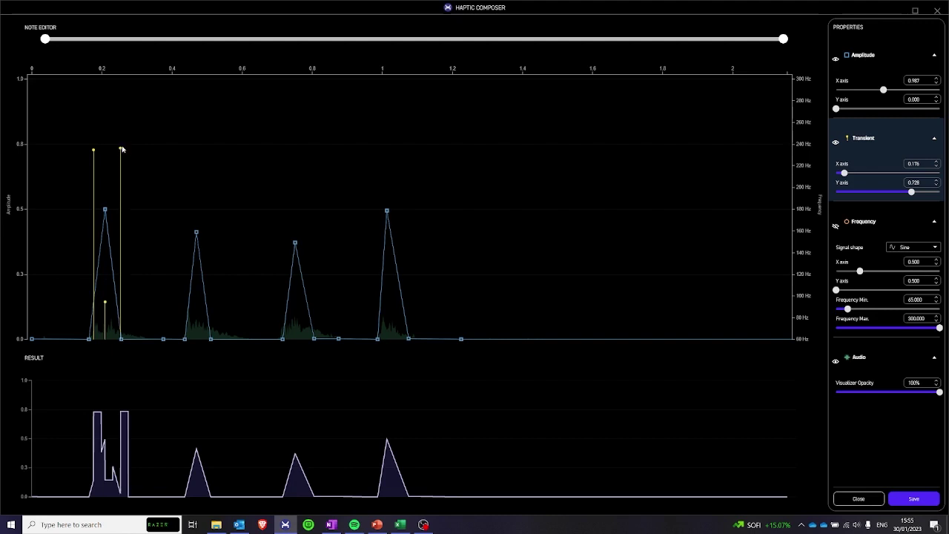
drag(122, 149, 118, 152)
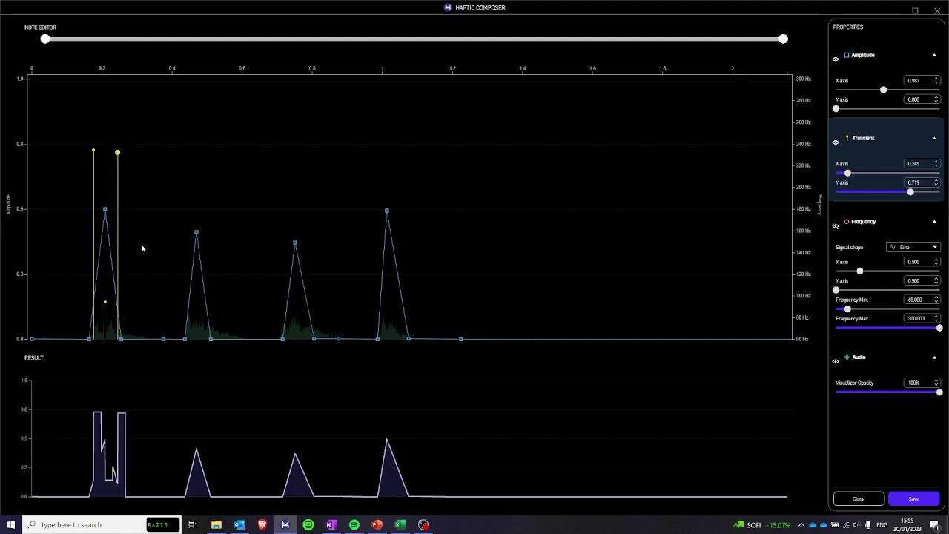
- Add a small and a tall transient at both the second and third peaks
double_click(192, 327)
double_click(202, 175)
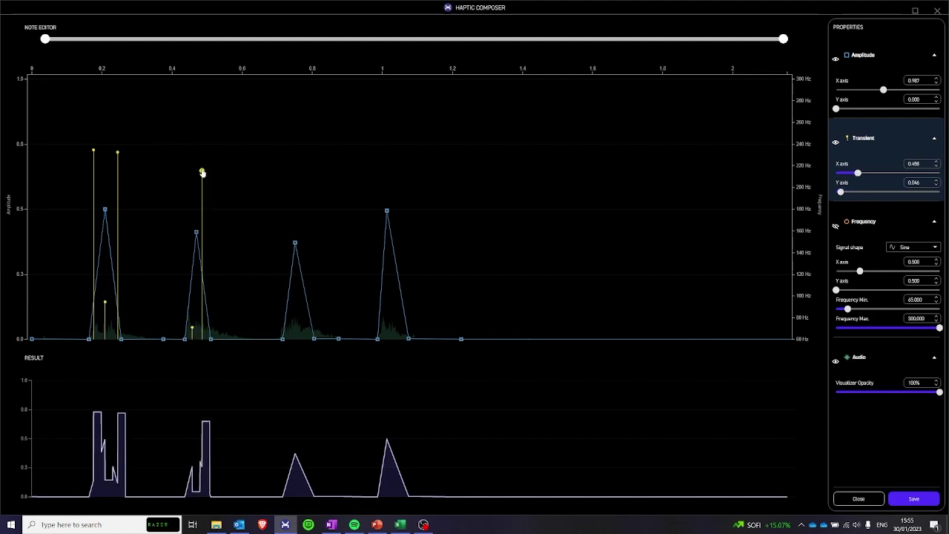
drag(203, 170, 204, 163)
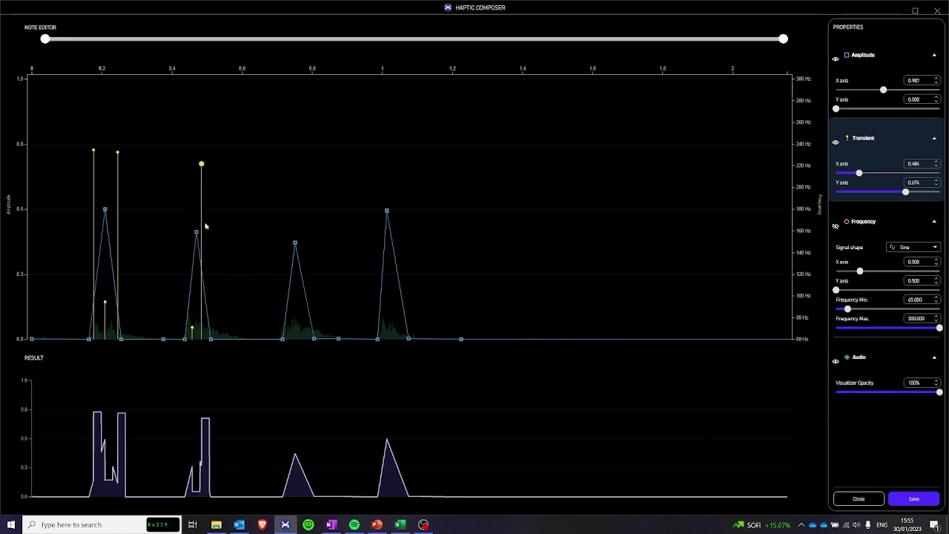
double_click(285, 328)
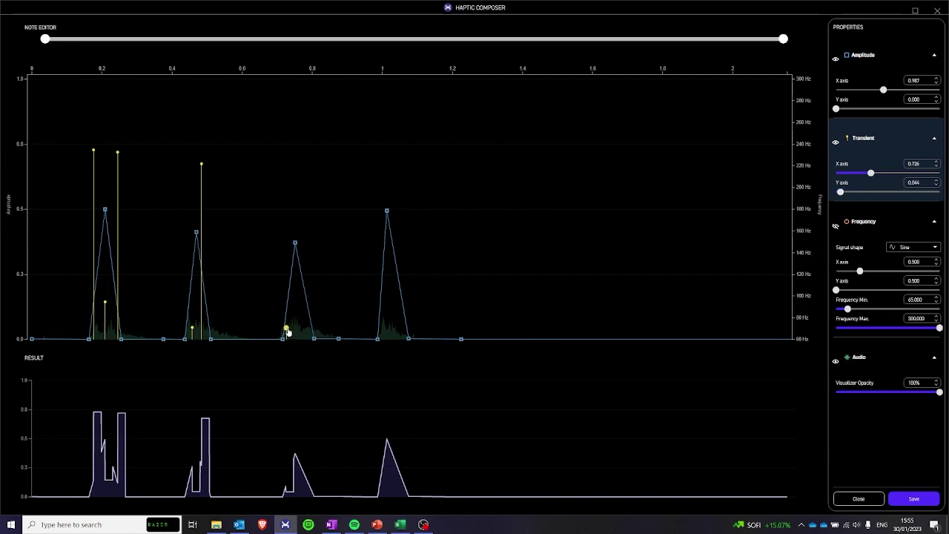
drag(286, 329, 302, 330)
double_click(284, 178)
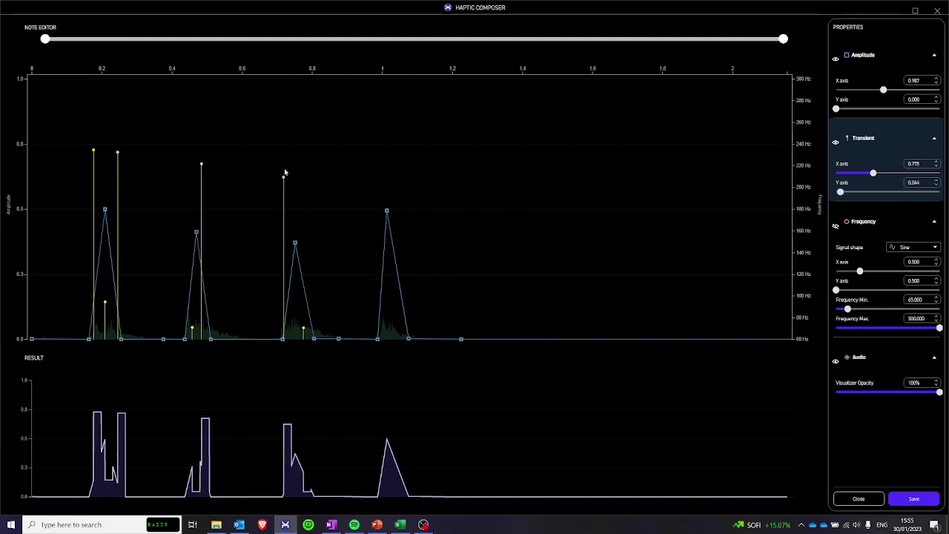
drag(284, 175, 292, 169)
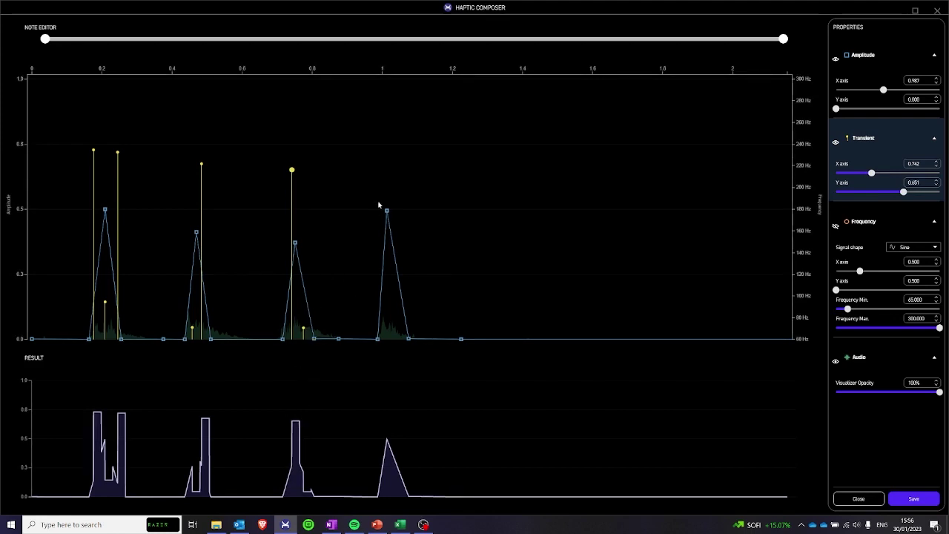
- Add a tall spike plus small and medium transients at the fourth peak
double_click(384, 181)
drag(385, 189, 382, 155)
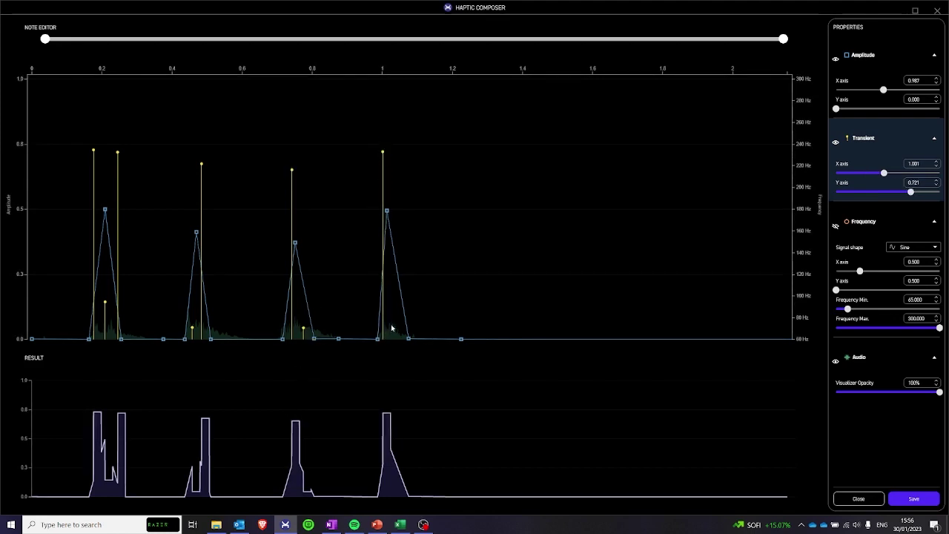
double_click(391, 327)
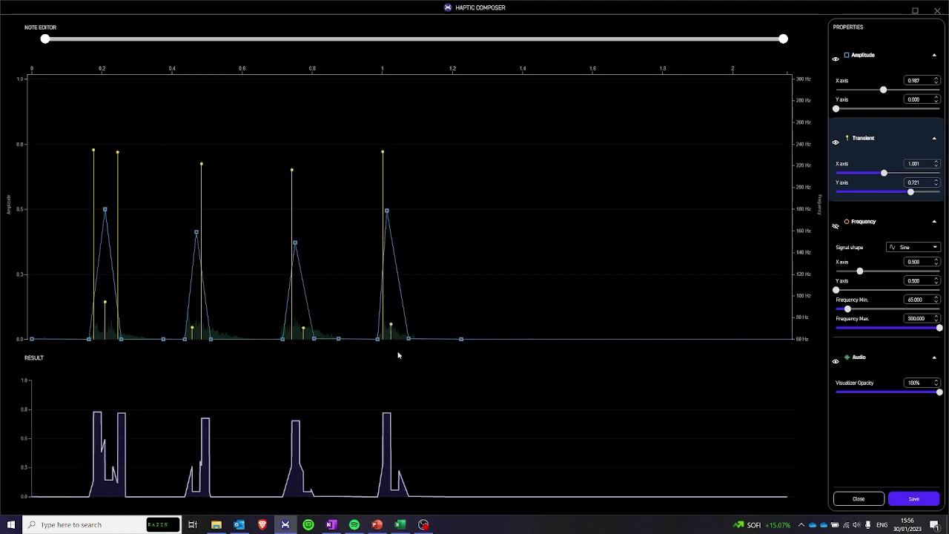
double_click(402, 281)
drag(401, 280, 400, 270)
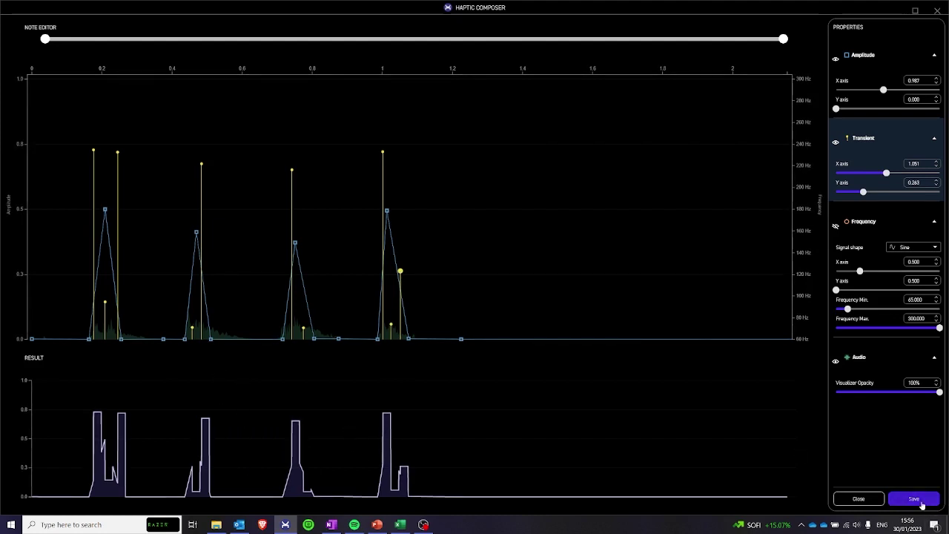
- Show the frequency curve again and lower the minimum frequency from 65 to 35
click(836, 226)
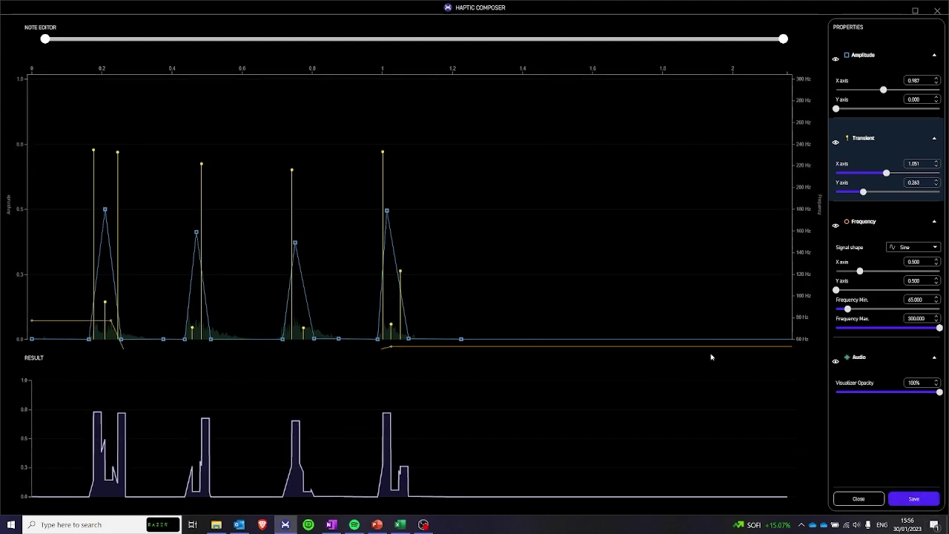
drag(850, 313, 836, 314)
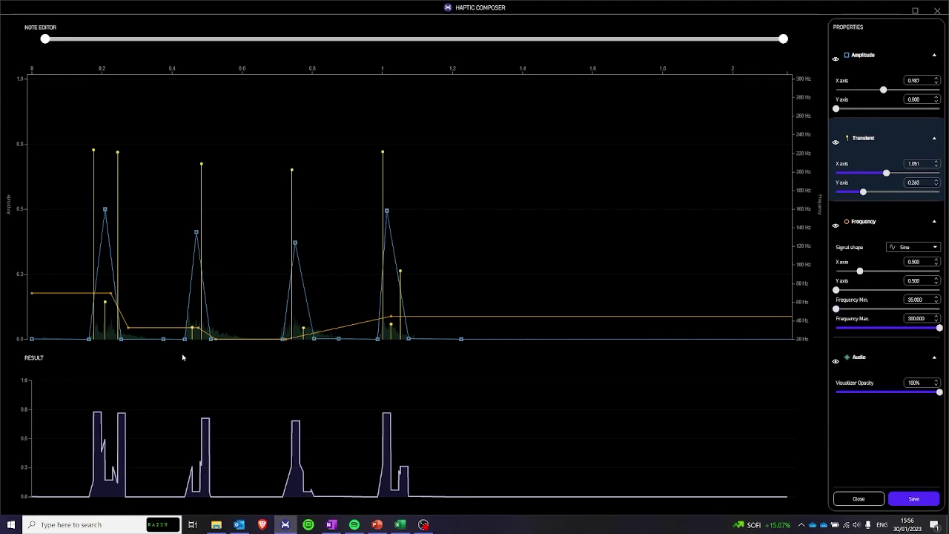
- Save the Gravel note, send the Gravel material to the player, and dismiss the confirmation
click(916, 498)
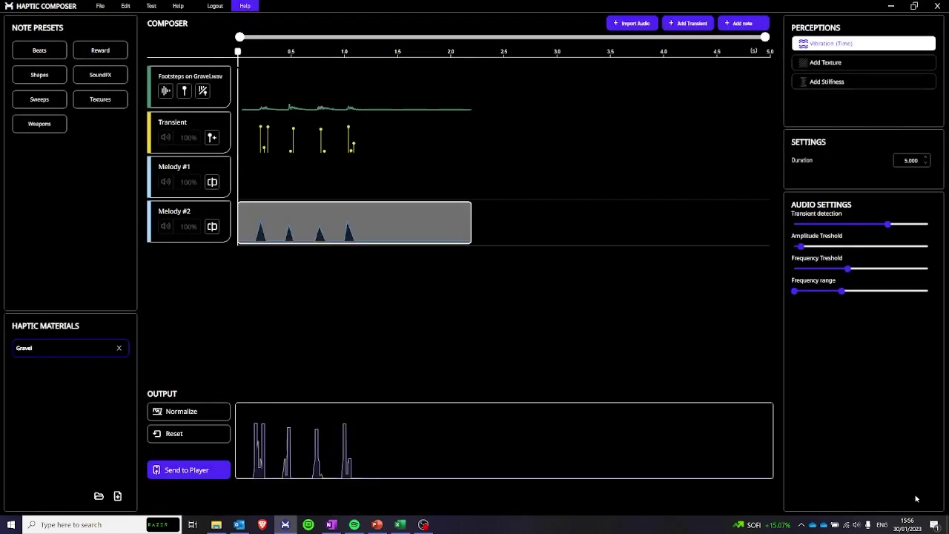
click(178, 472)
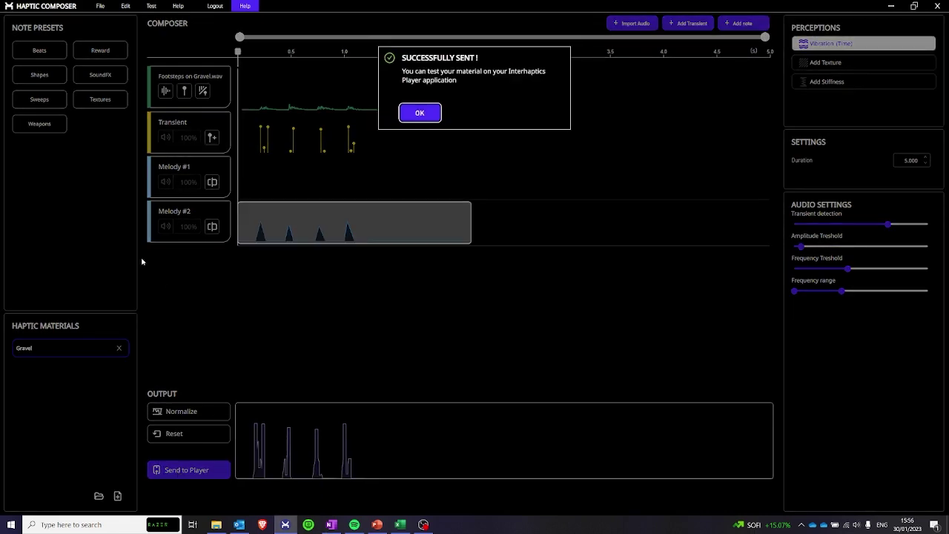
click(416, 113)
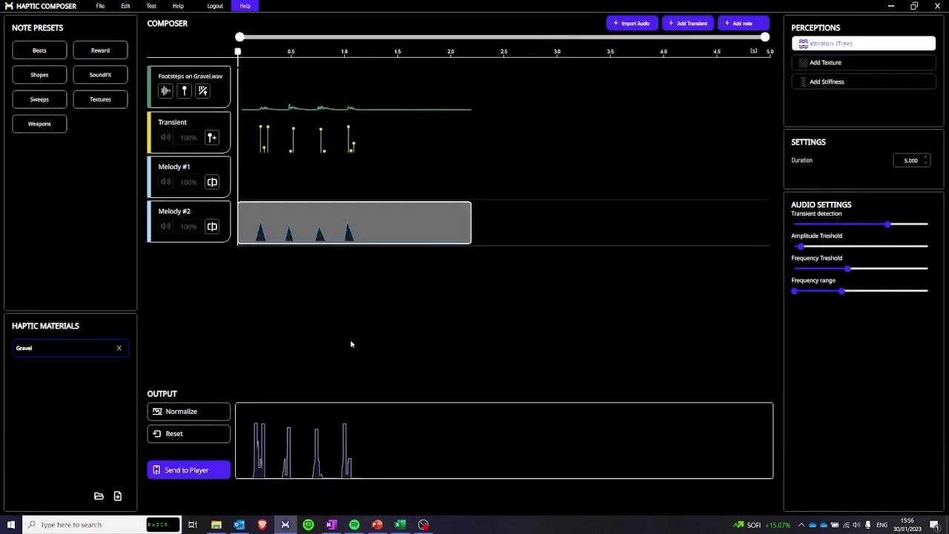